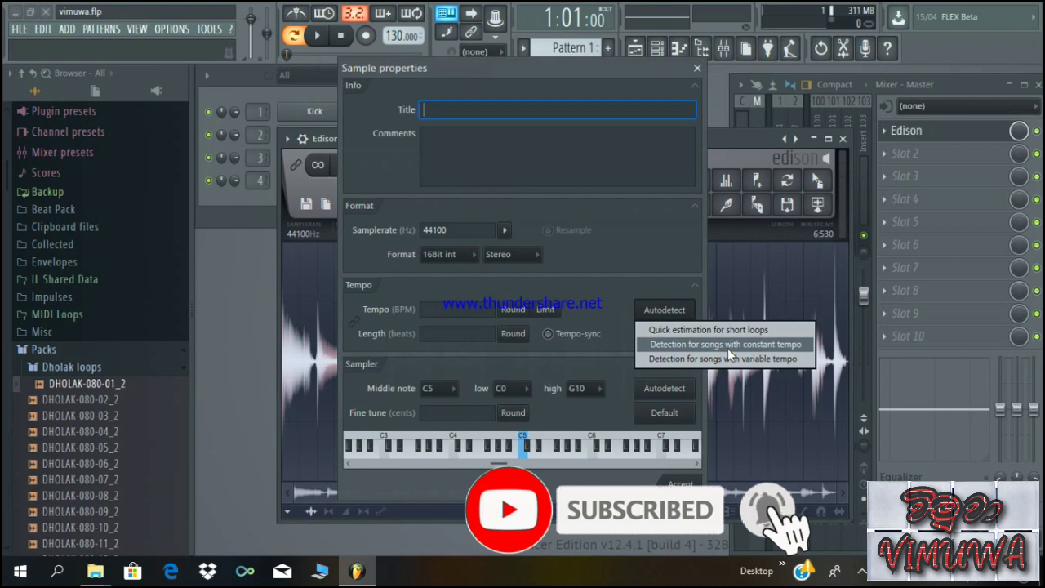
# Step: Autodetect the dholak sample's tempo in Edison using detection for songs with constant tempo, and close the sample properties
pyautogui.click(673, 346)
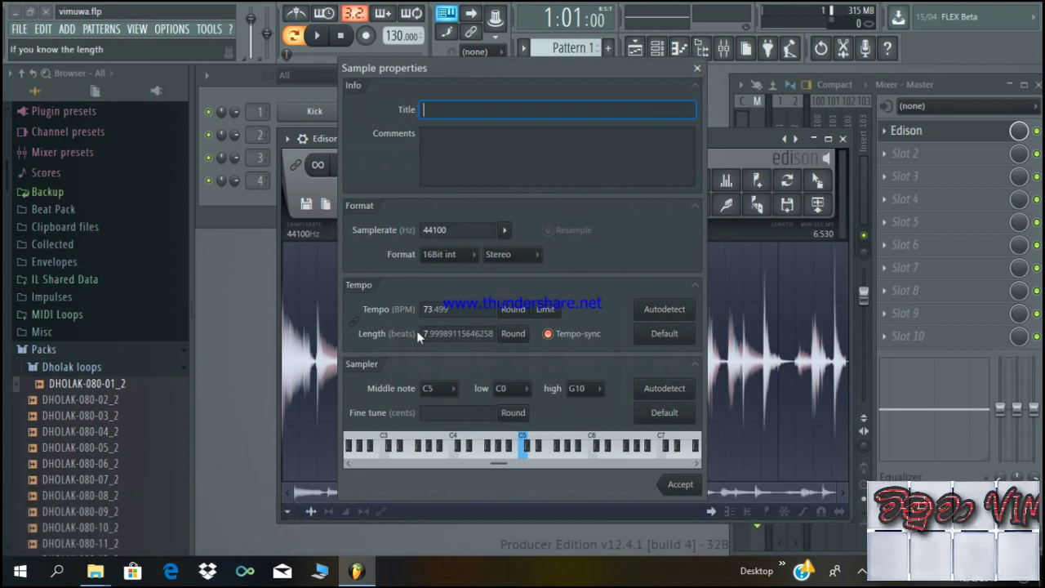
pyautogui.click(697, 70)
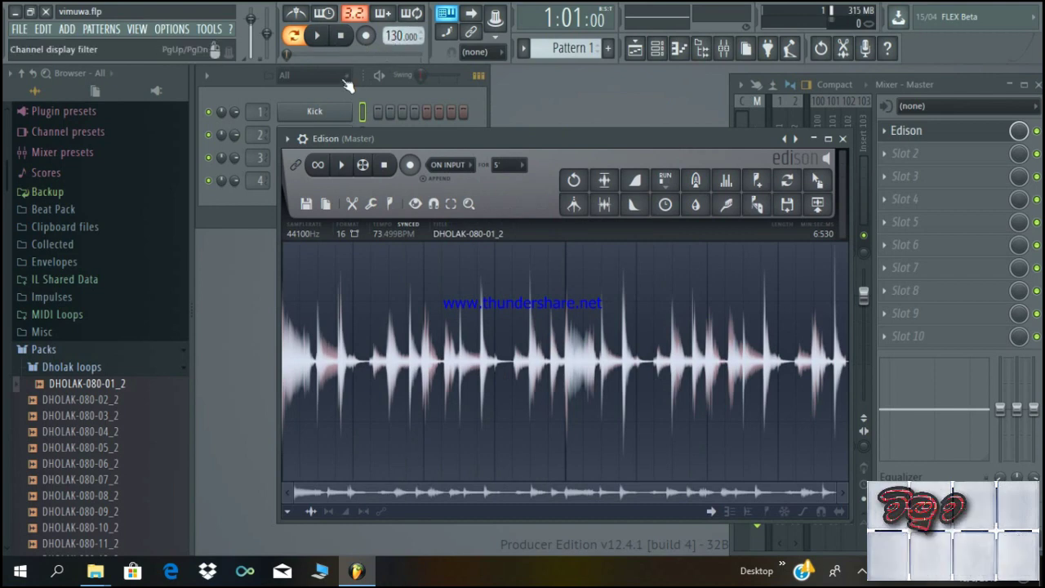
# Step: Set the project tempo to 73 BPM
pyautogui.scroll(-3, 392, 37)
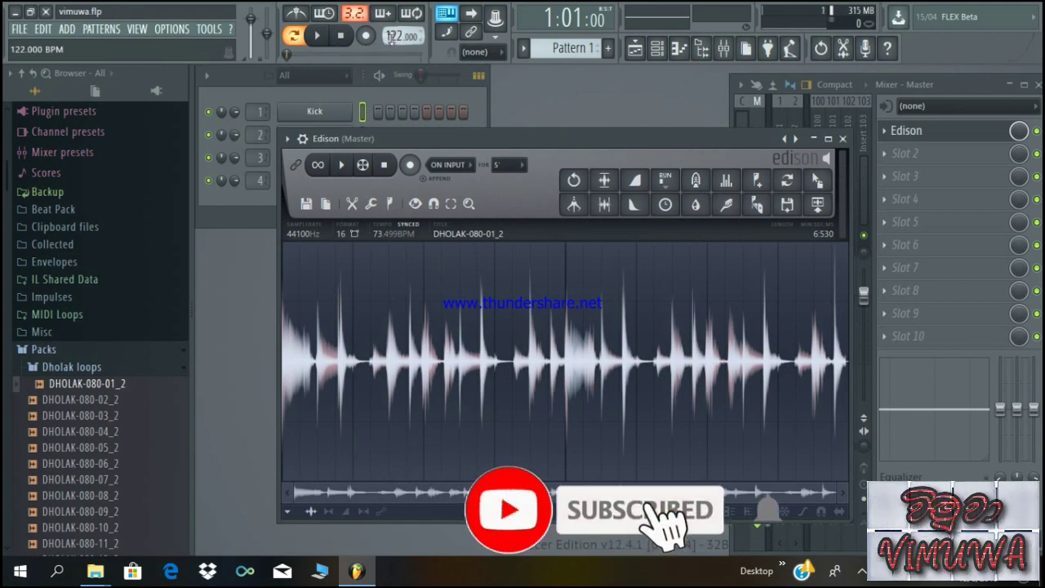
pyautogui.scroll(-19, 392, 38)
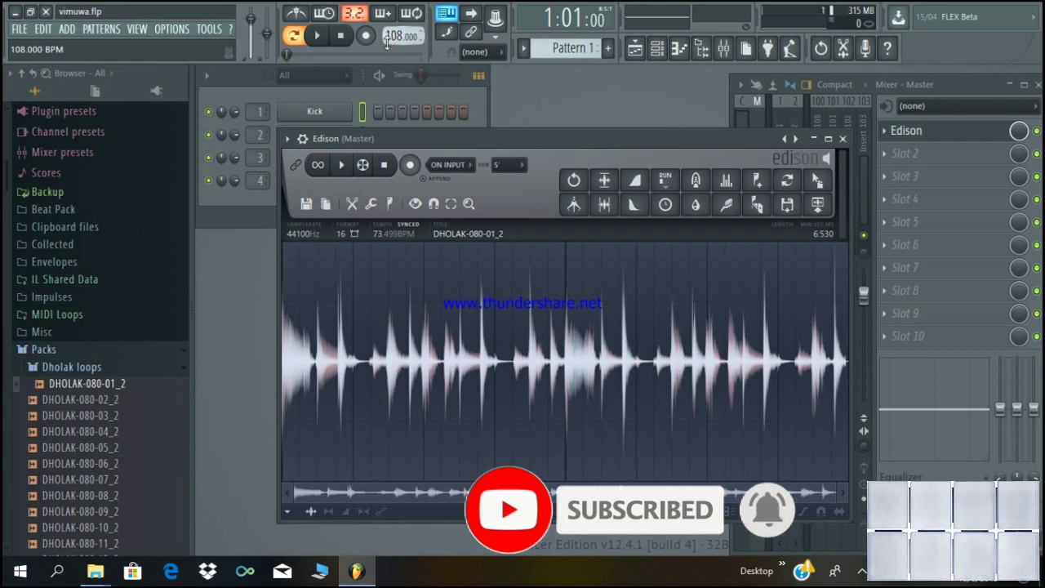
pyautogui.scroll(-18, 390, 42)
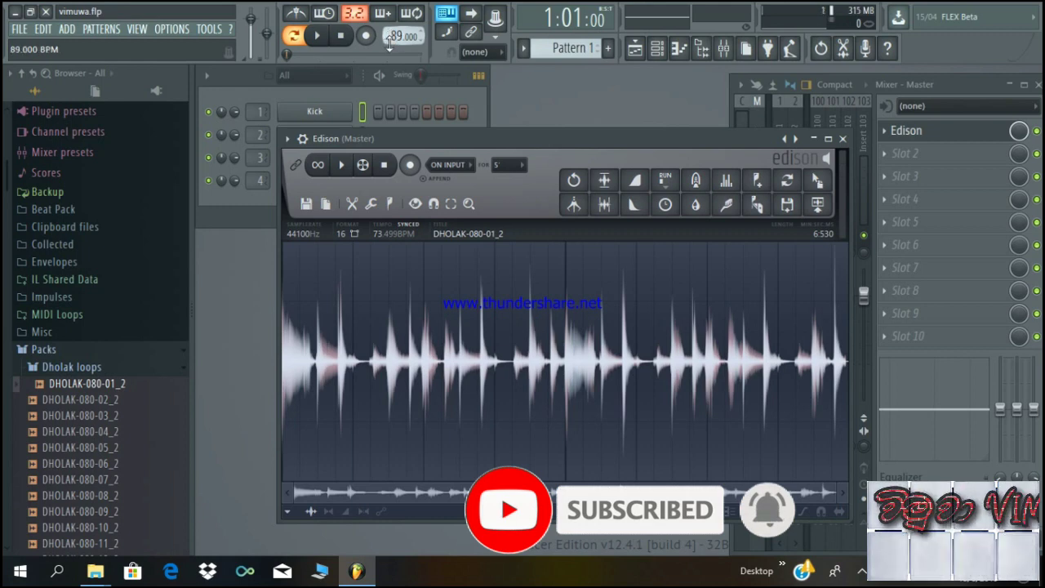
pyautogui.scroll(-4, 390, 43)
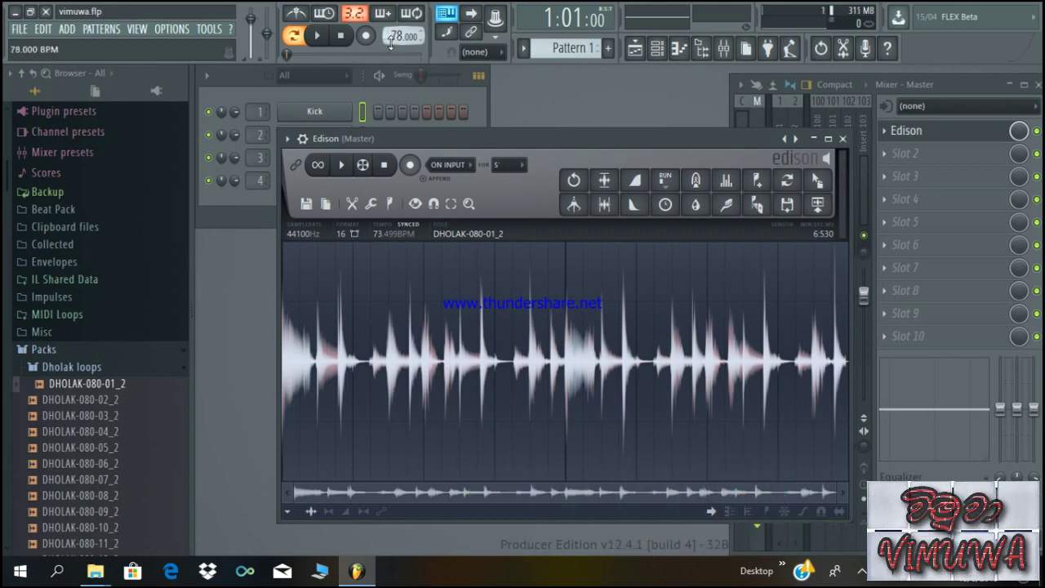
pyautogui.scroll(-2, 391, 42)
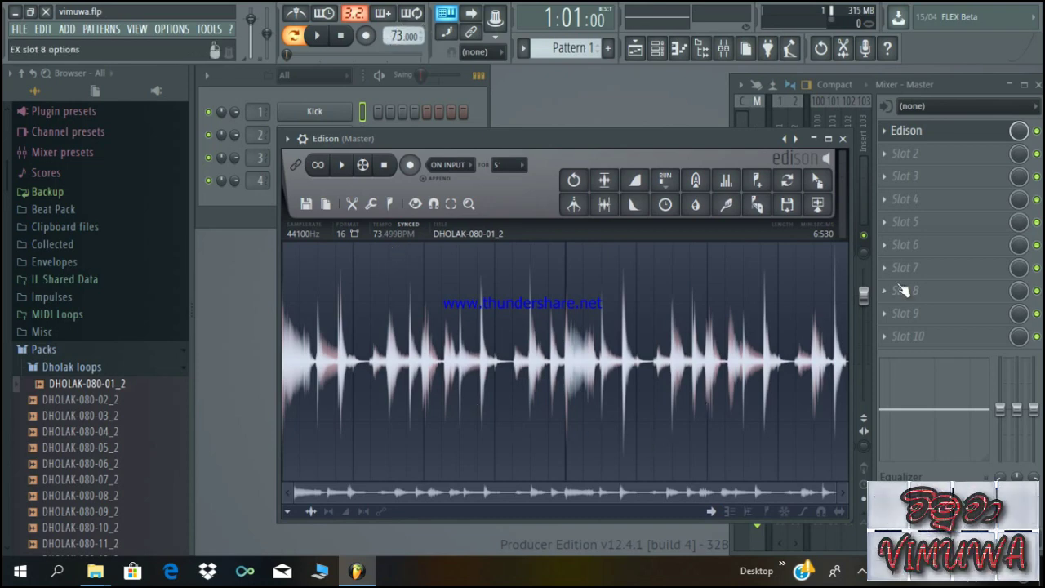
# Step: Remove Edison from the Master track's effect slot by replacing it with (none)
pyautogui.click(291, 139)
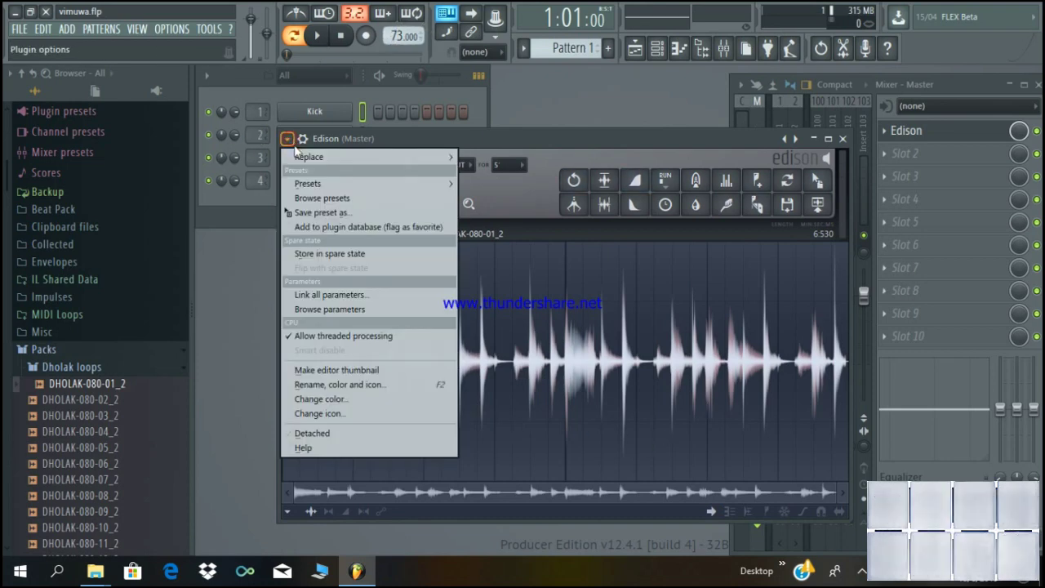
pyautogui.moveTo(358, 161)
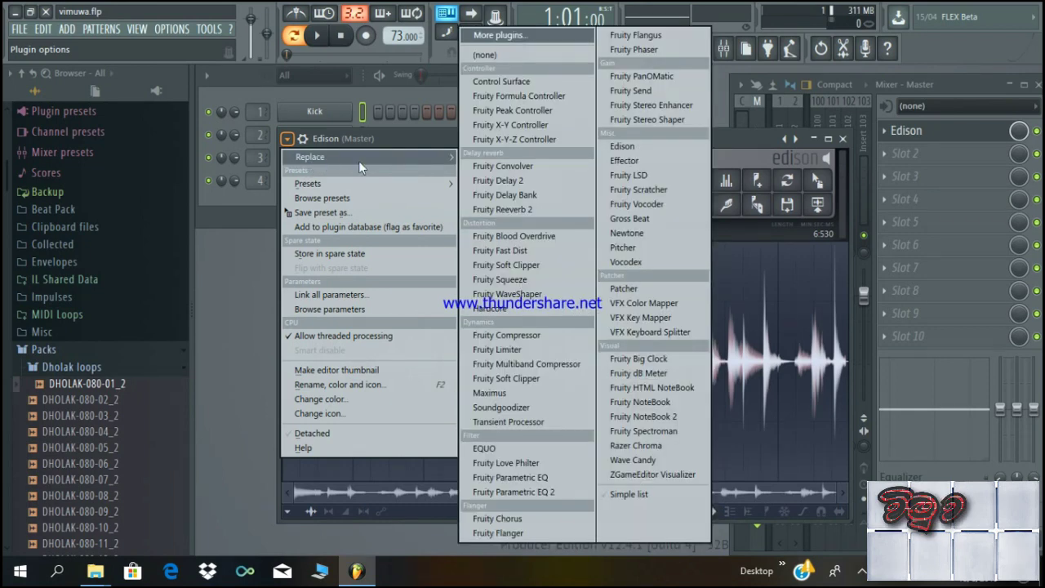
pyautogui.click(518, 58)
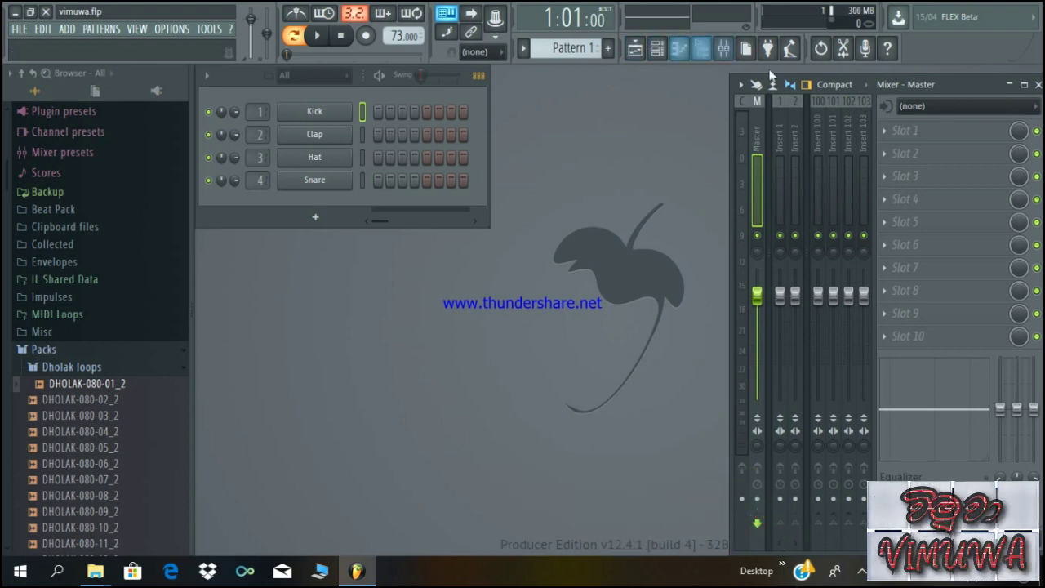
# Step: Place the DHOLAK-080-01_2 loop on Track 1 of the Playlist, starting at bar 1
pyautogui.click(636, 49)
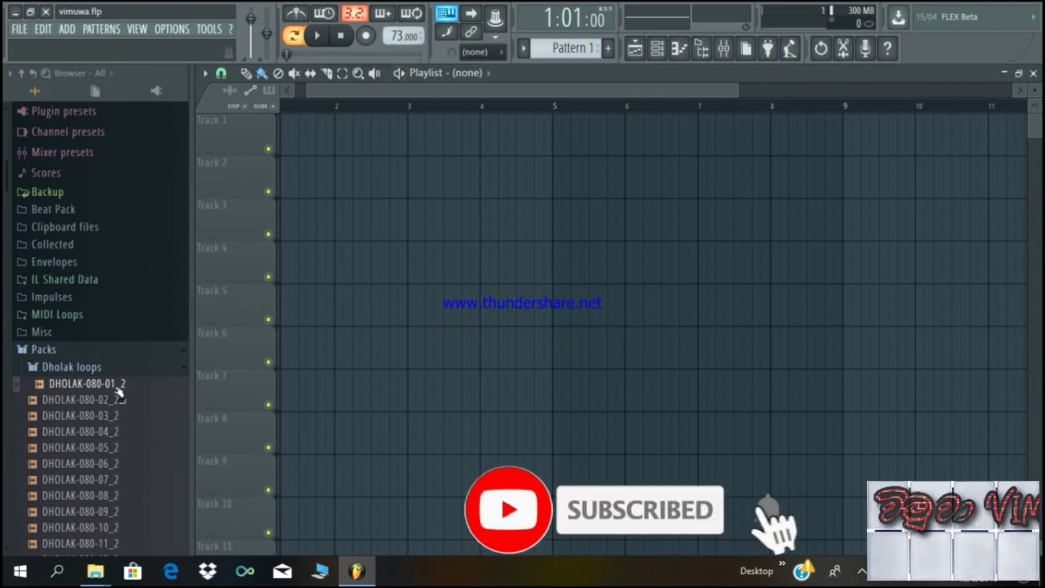
pyautogui.moveTo(82, 382); pyautogui.dragTo(315, 149)
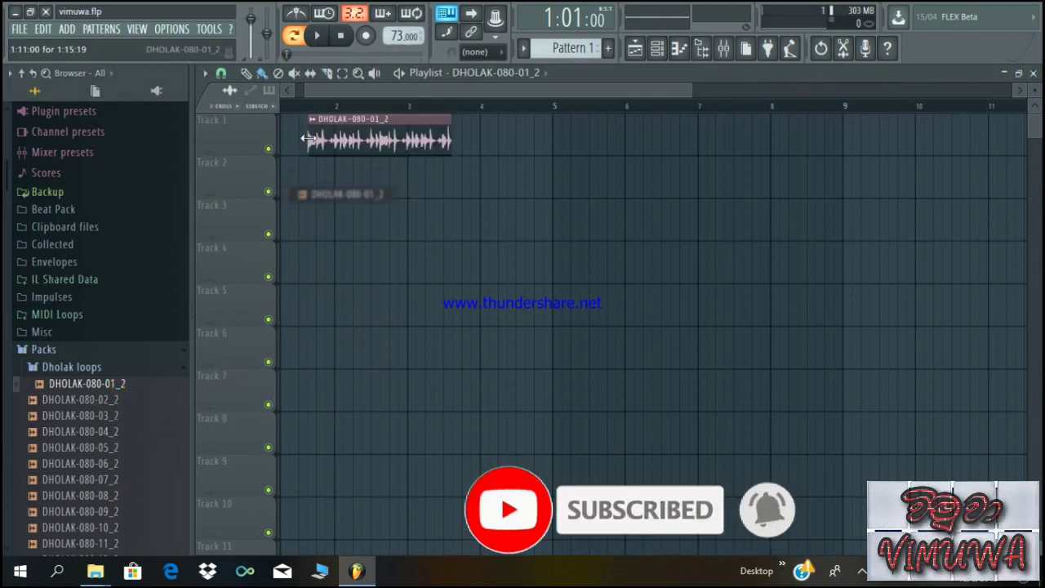
pyautogui.moveTo(405, 122); pyautogui.dragTo(350, 115)
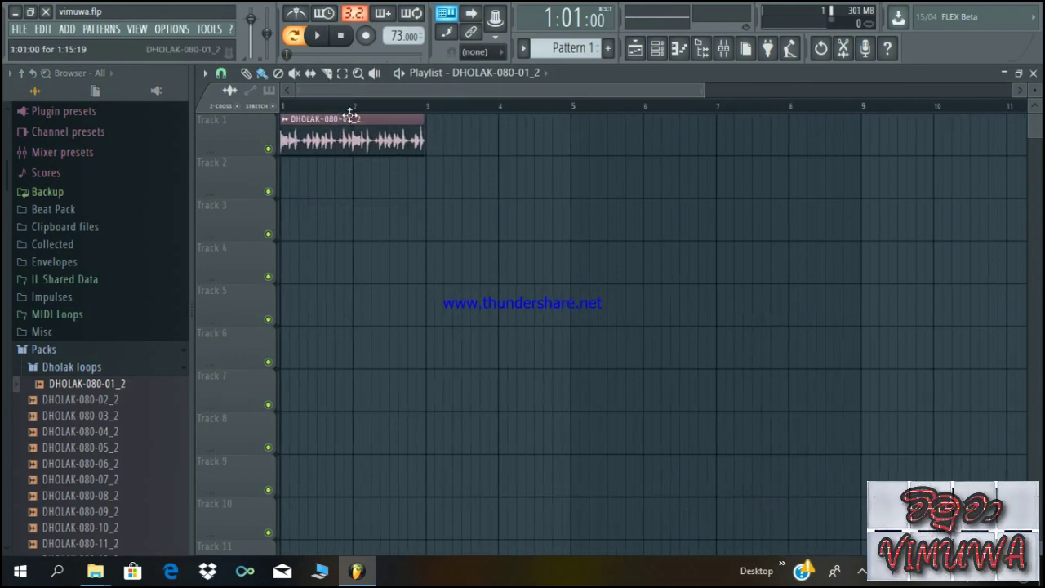
# Step: Fit the DHOLAK-080-01_2 clip to tempo with a manually entered value of 73 BPM
pyautogui.click(285, 119)
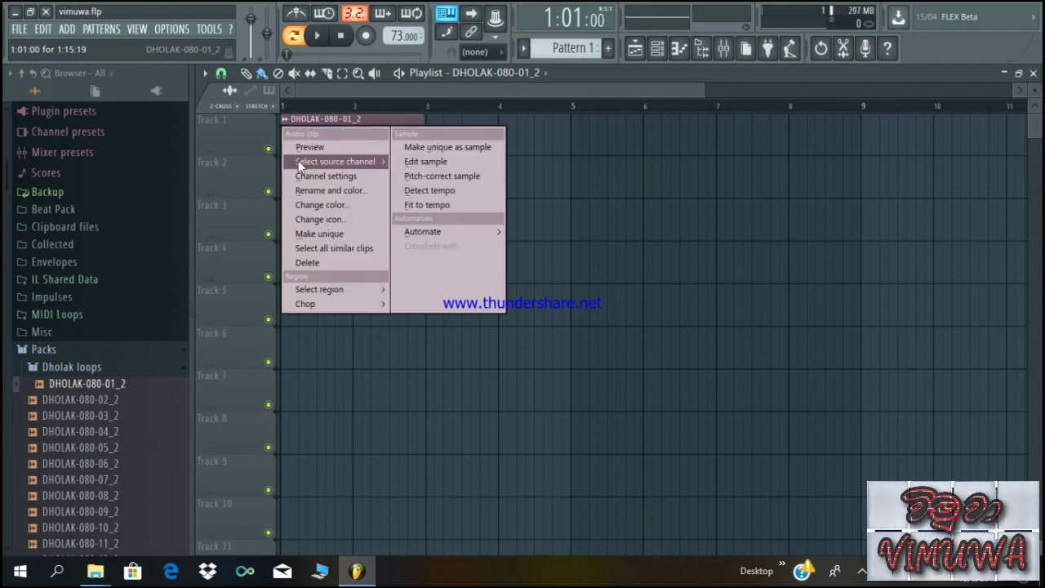
pyautogui.click(427, 207)
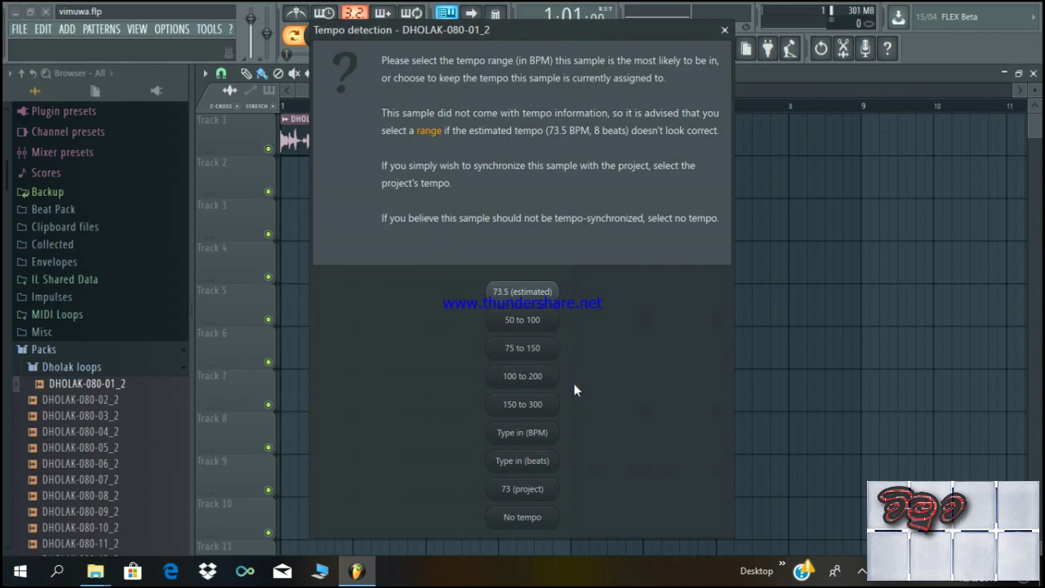
pyautogui.click(538, 437)
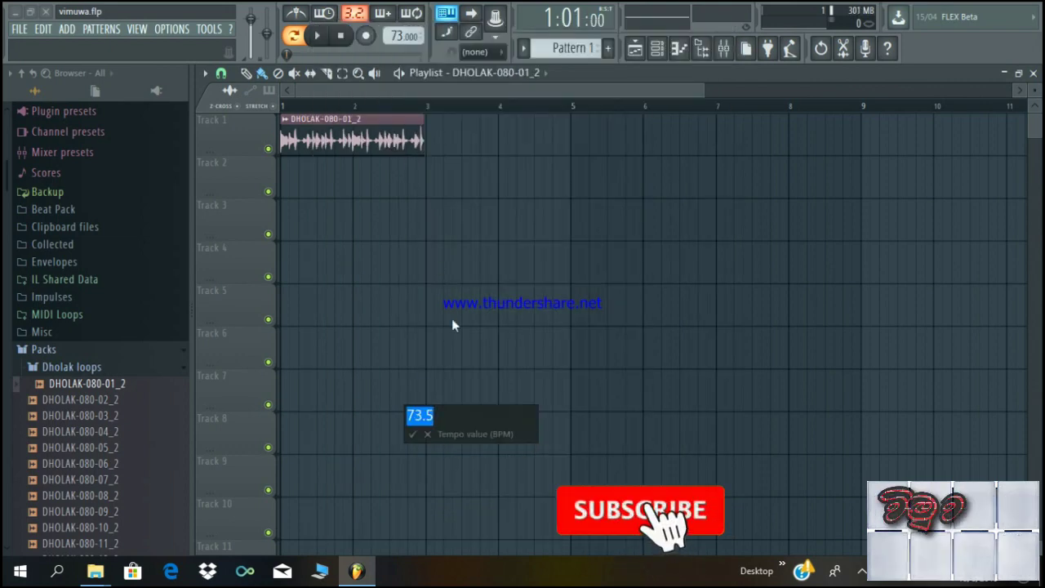
pyautogui.click(435, 418)
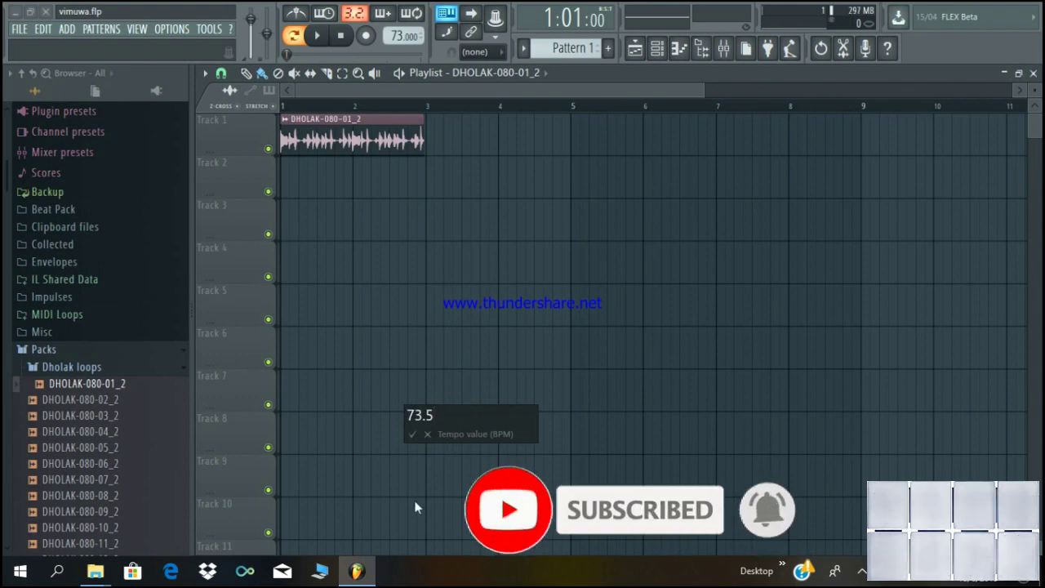
pyautogui.press('BackSpace')
pyautogui.press('BackSpace')
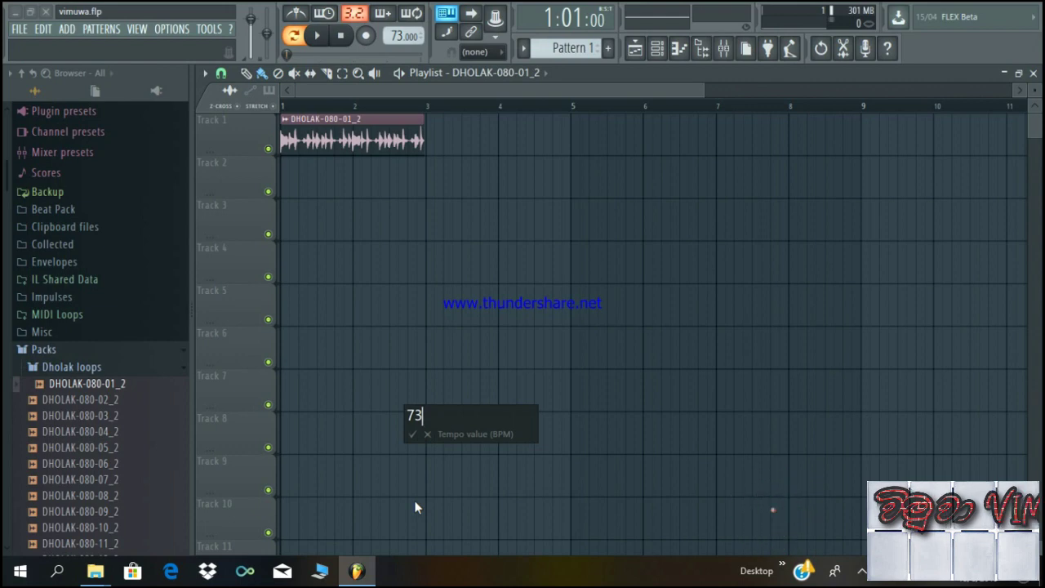
pyautogui.click(420, 437)
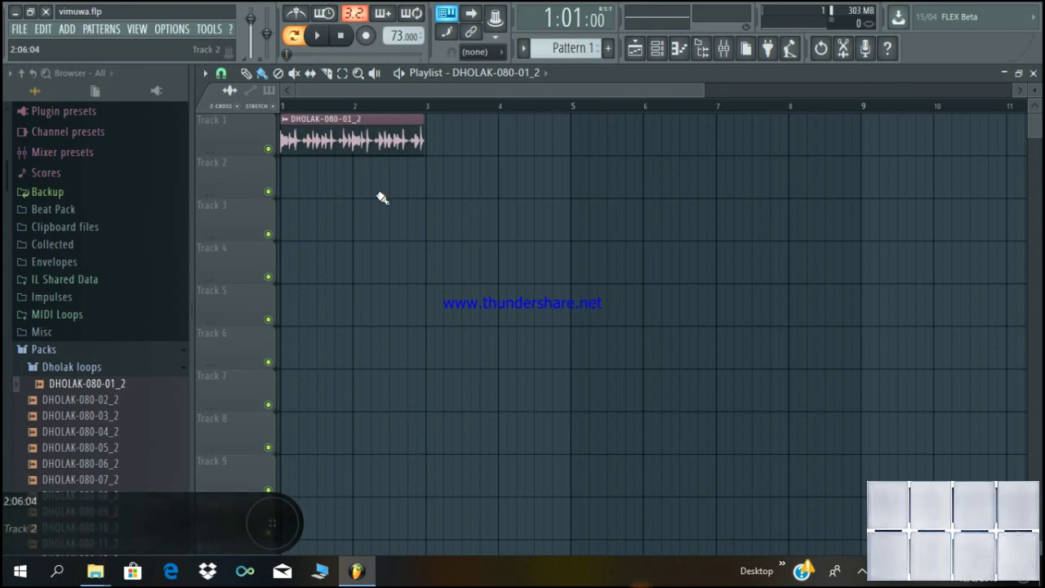
# Step: Switch playback to song mode, audition the dholak clip in the Playlist and stop it
pyautogui.click(318, 36)
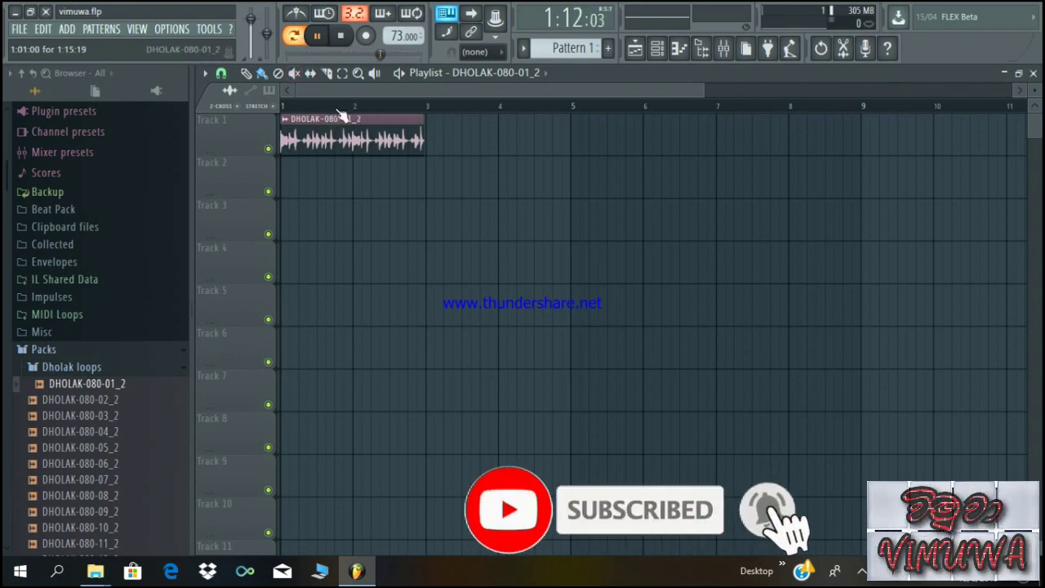
pyautogui.click(295, 35)
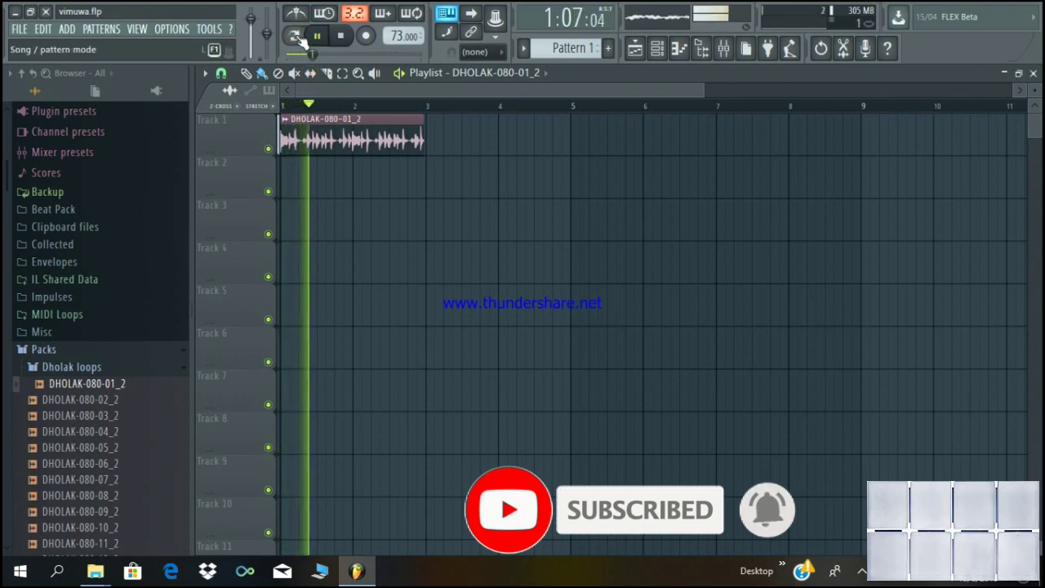
pyautogui.click(297, 37)
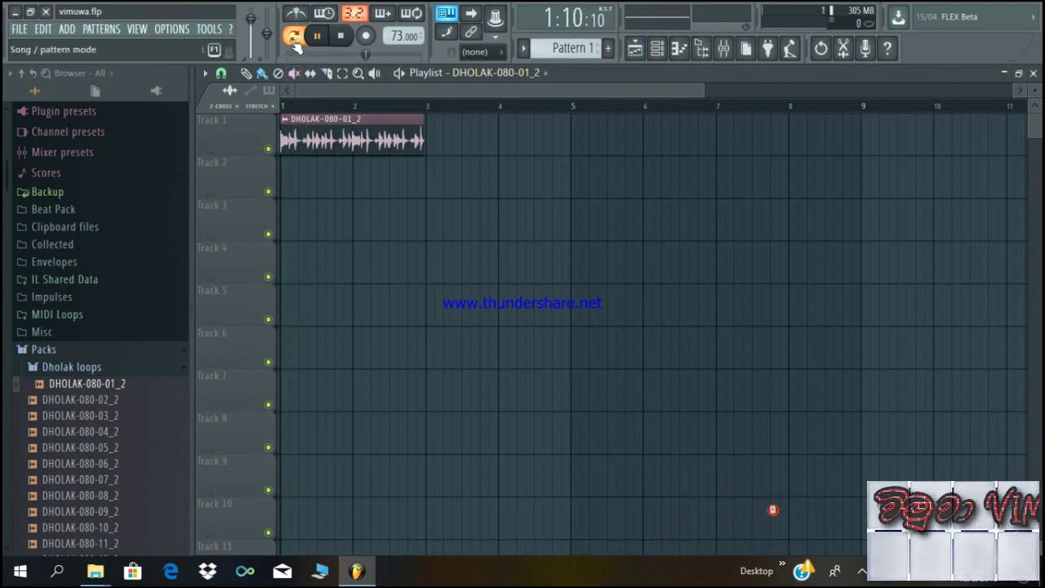
pyautogui.click(295, 36)
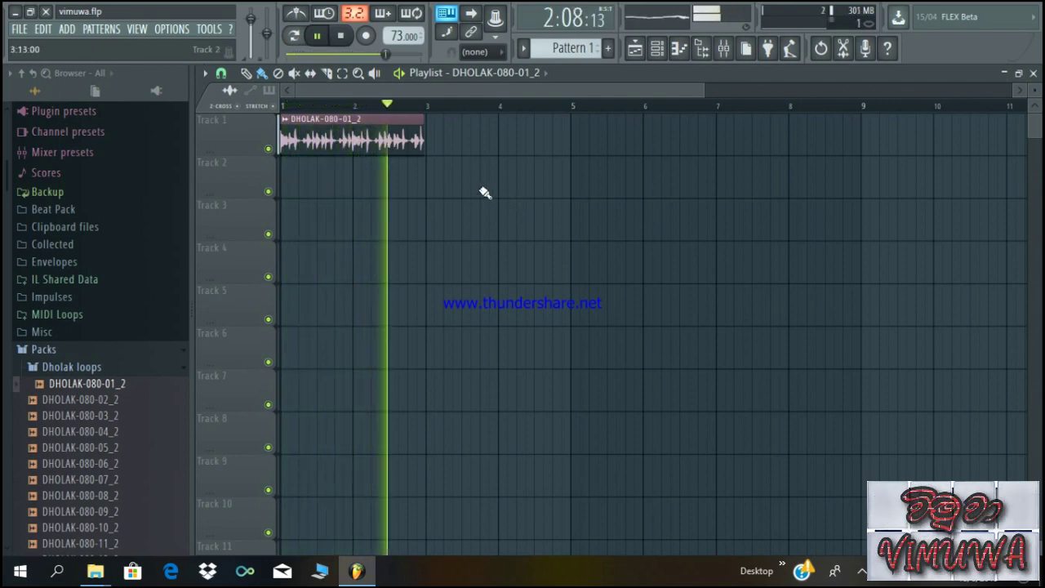
pyautogui.click(341, 35)
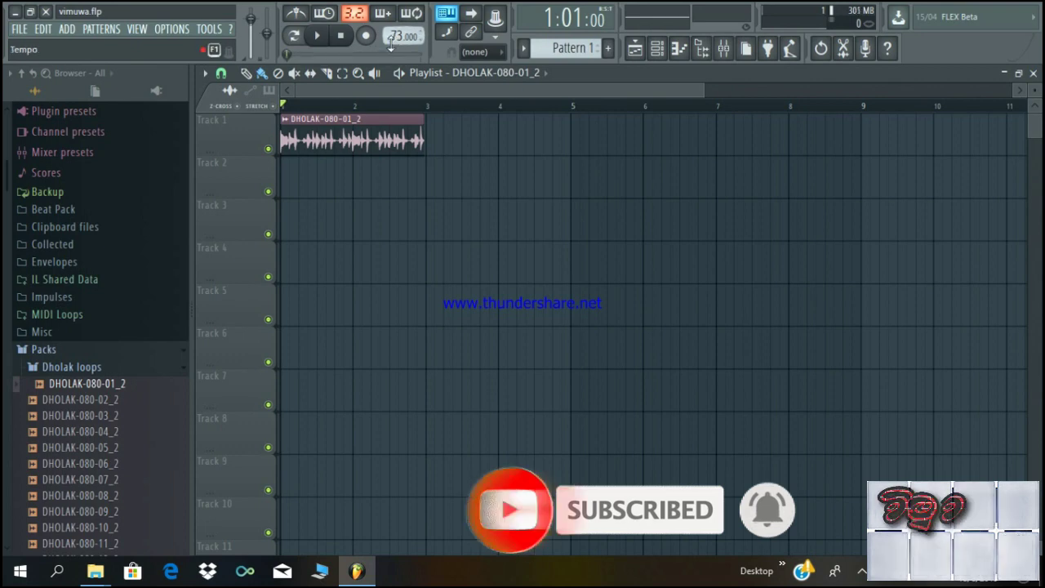
# Step: Set the project tempo to 111 BPM with all channels restretched, and audition the dholak clip
pyautogui.scroll(-12, 391, 32)
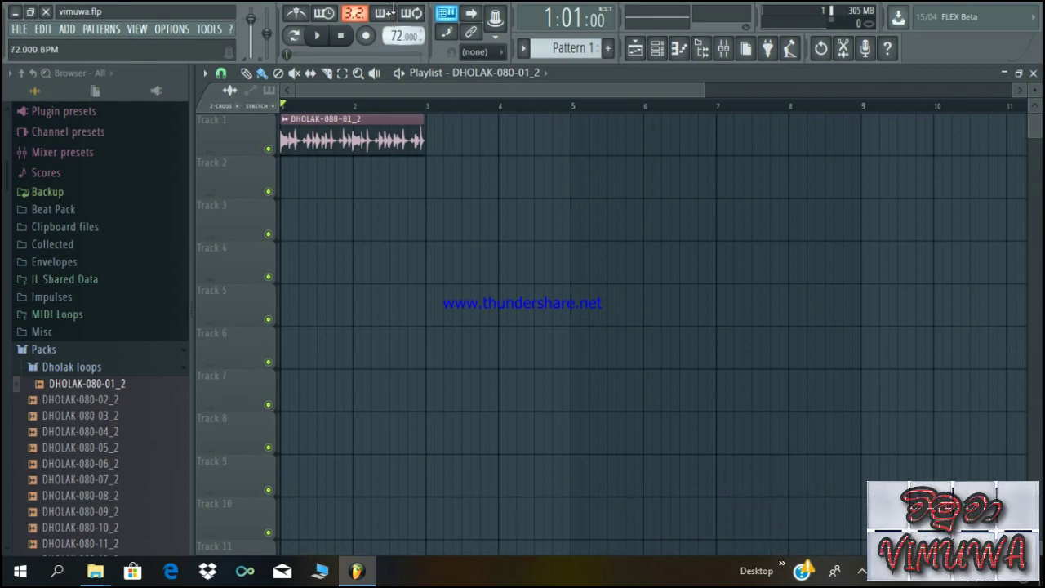
pyautogui.scroll(8, 393, 36)
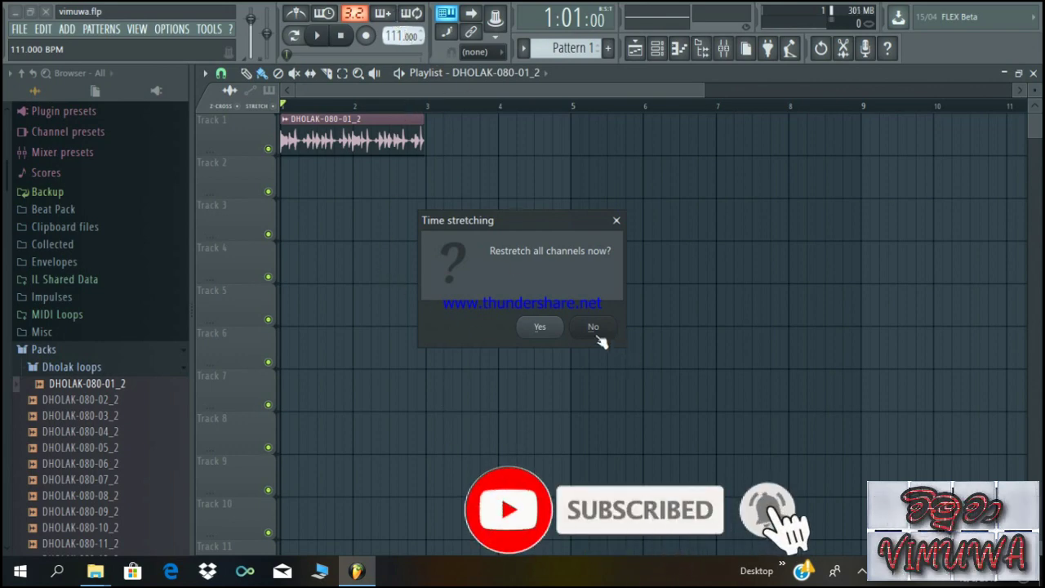
pyautogui.click(552, 330)
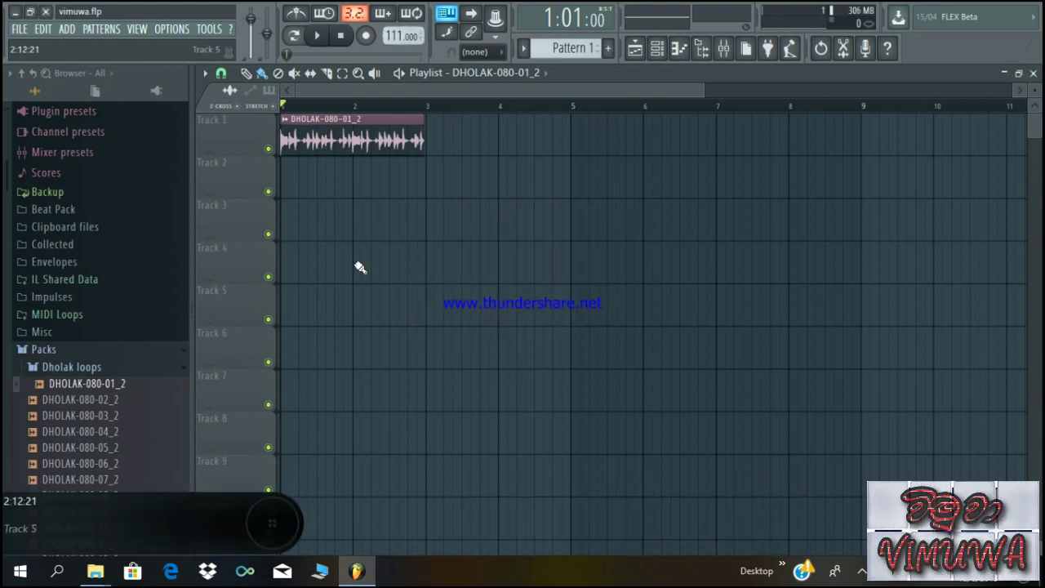
pyautogui.click(326, 45)
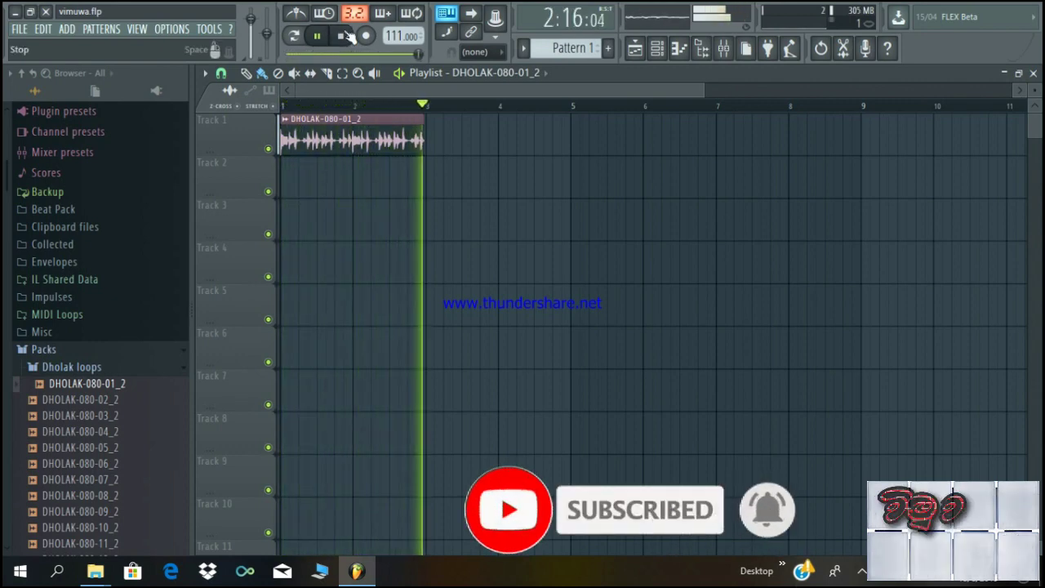
pyautogui.click(344, 35)
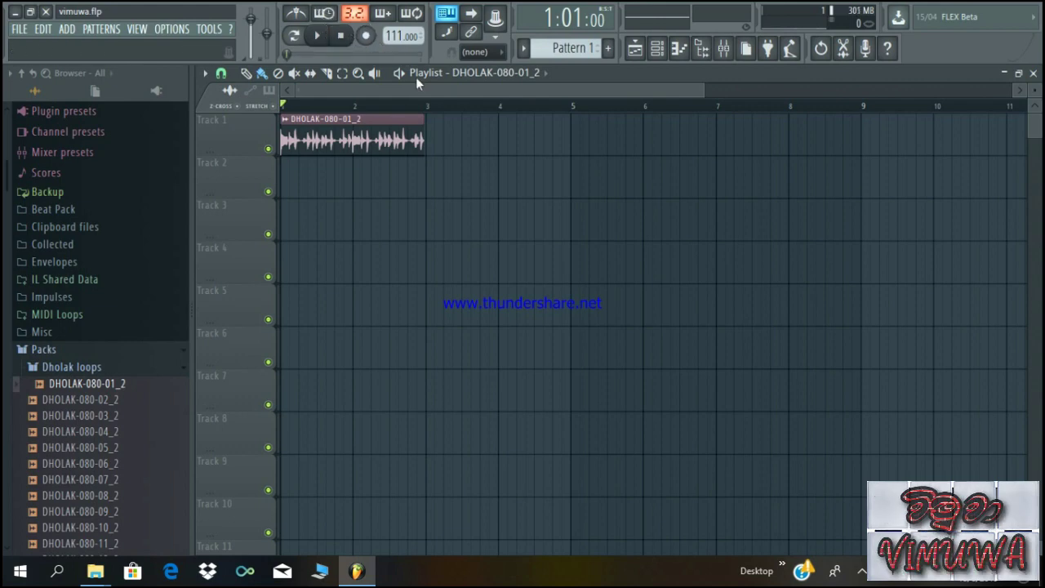
# Step: Raise the project tempo to 112 BPM and restretch all channels
pyautogui.scroll(1, 393, 35)
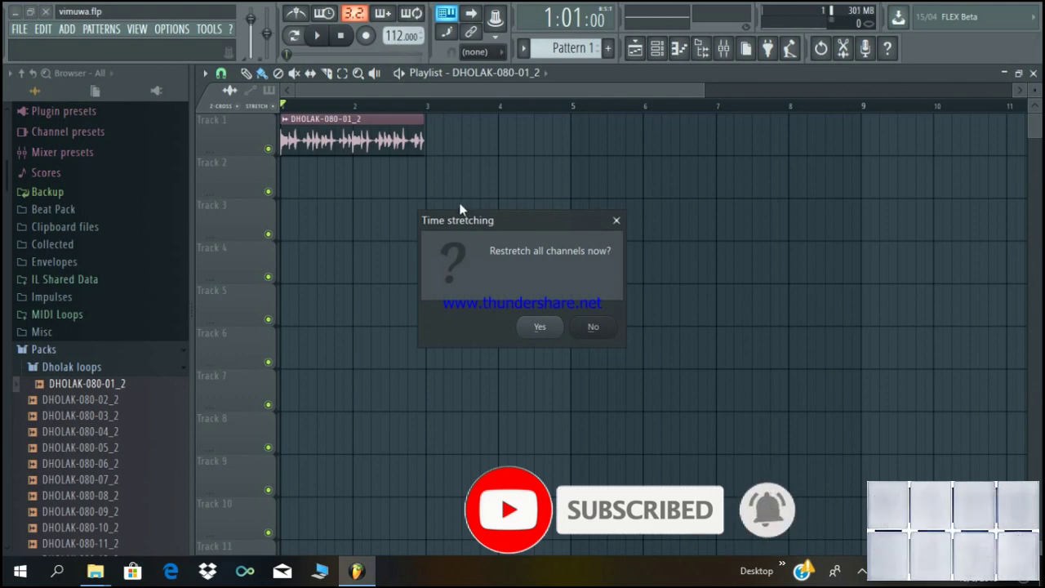
pyautogui.click(546, 327)
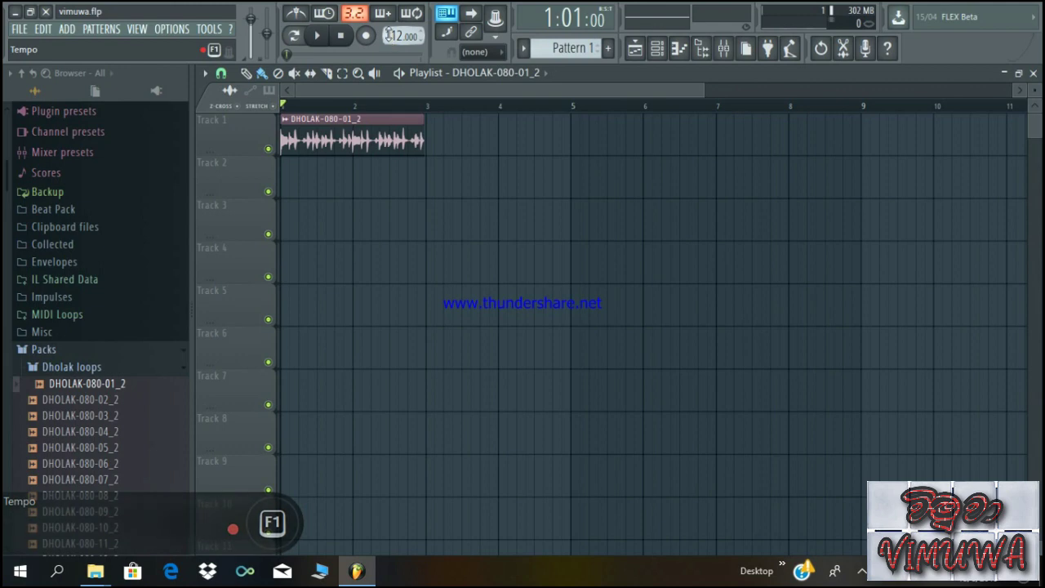
# Step: Lower the project tempo to 50 BPM and restretch all channels
pyautogui.moveTo(389, 36); pyautogui.dragTo(388, 63)
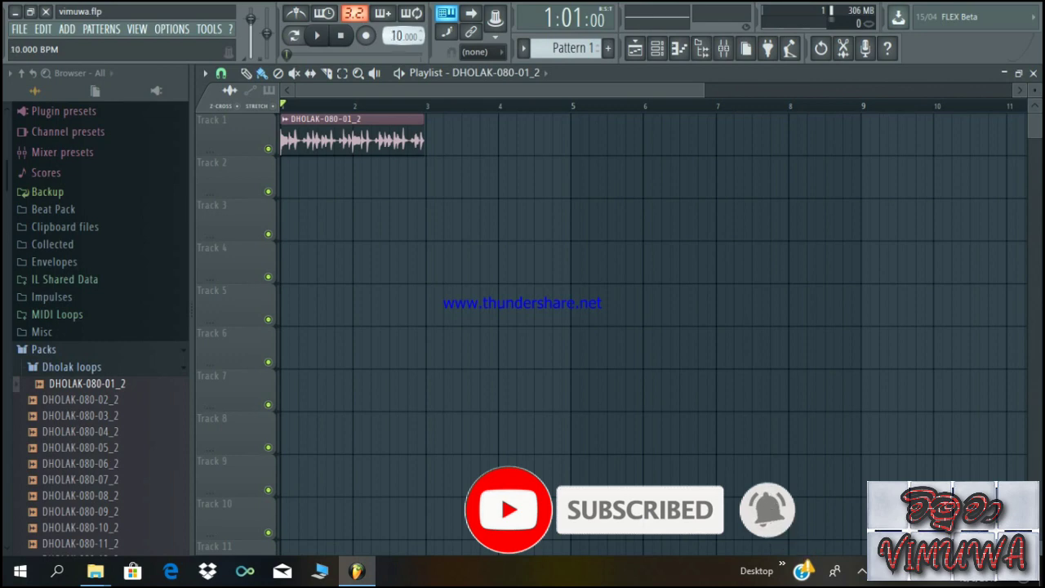
pyautogui.moveTo(395, 36)
pyautogui.mouseDown()
pyautogui.moveTo(395, 18)
pyautogui.moveTo(395, 27)
pyautogui.mouseUp()
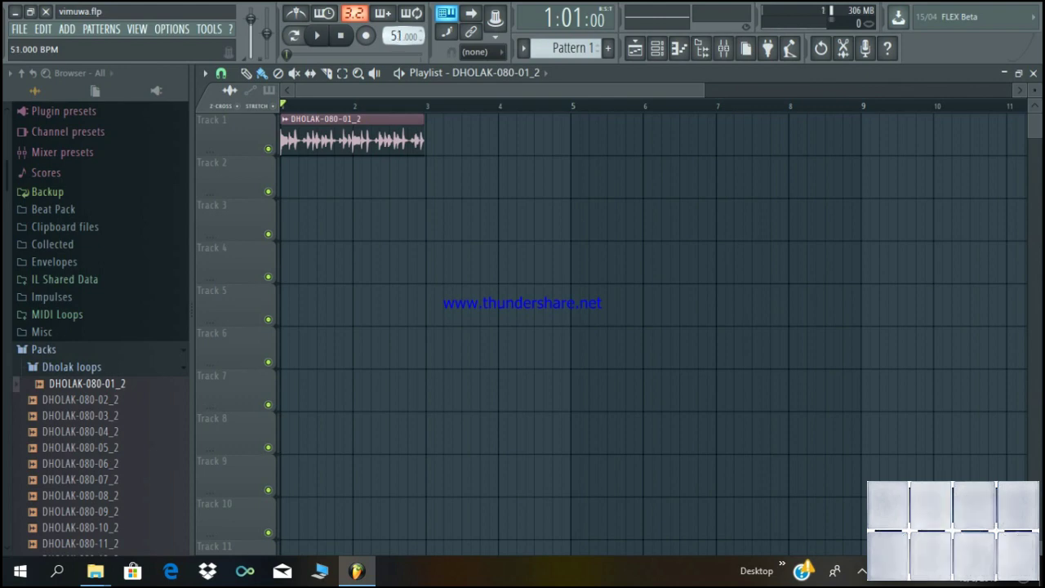
pyautogui.moveTo(390, 36); pyautogui.dragTo(390, 37)
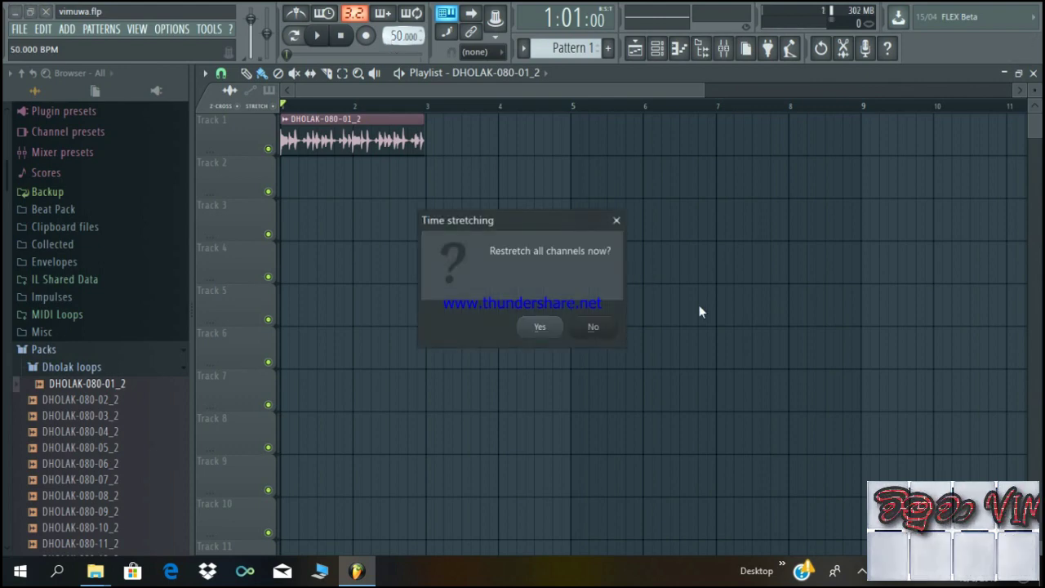
pyautogui.click(554, 334)
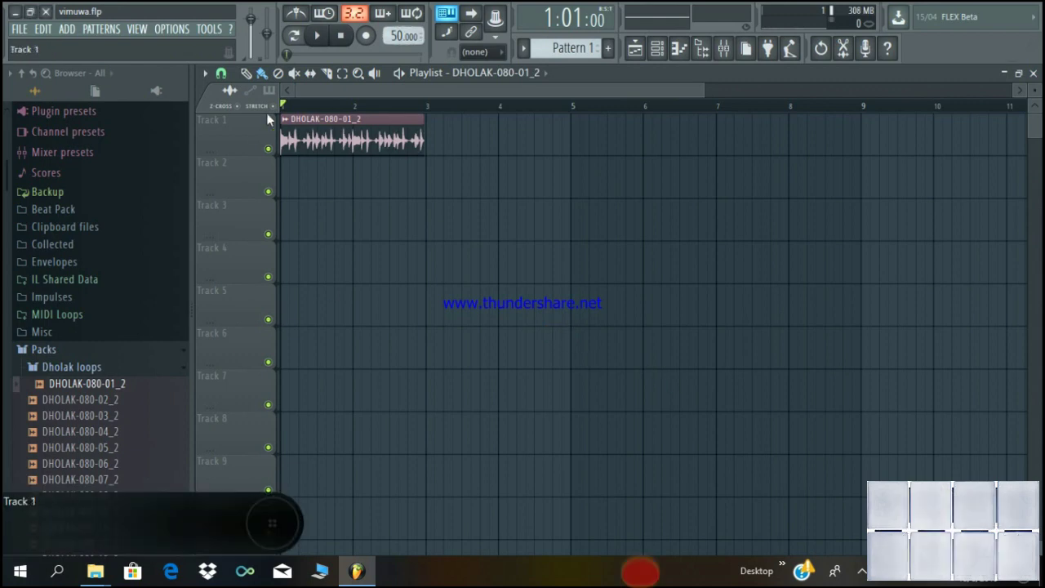
# Step: Audition the dholak clip at 50 BPM and stop playback
pyautogui.click(318, 35)
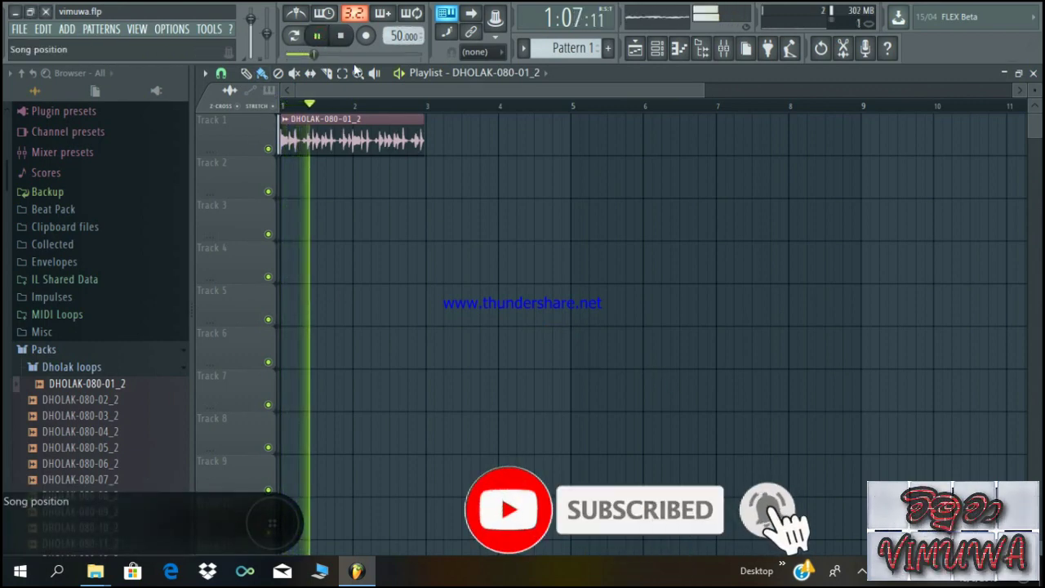
pyautogui.click(351, 38)
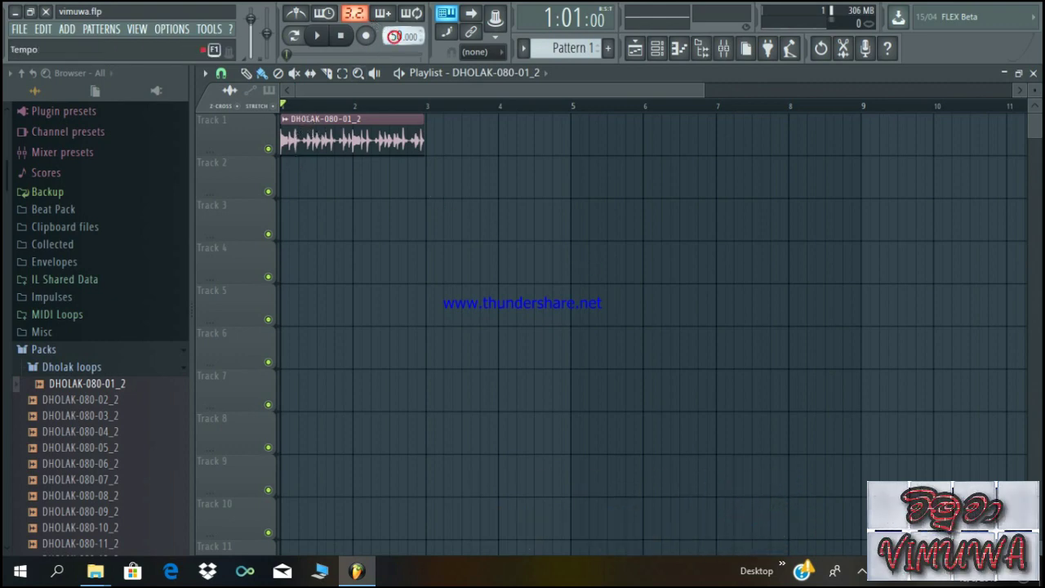
# Step: Raise the project tempo to 119 BPM with all channels restretched, and audition the dholak clip
pyautogui.scroll(1, 402, 36)
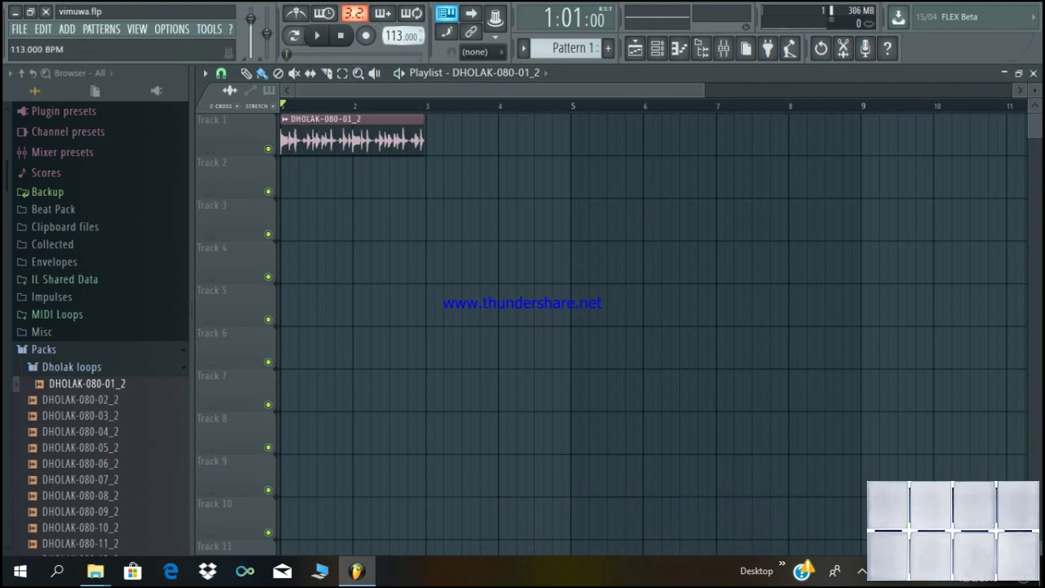
pyautogui.scroll(3, 401, 36)
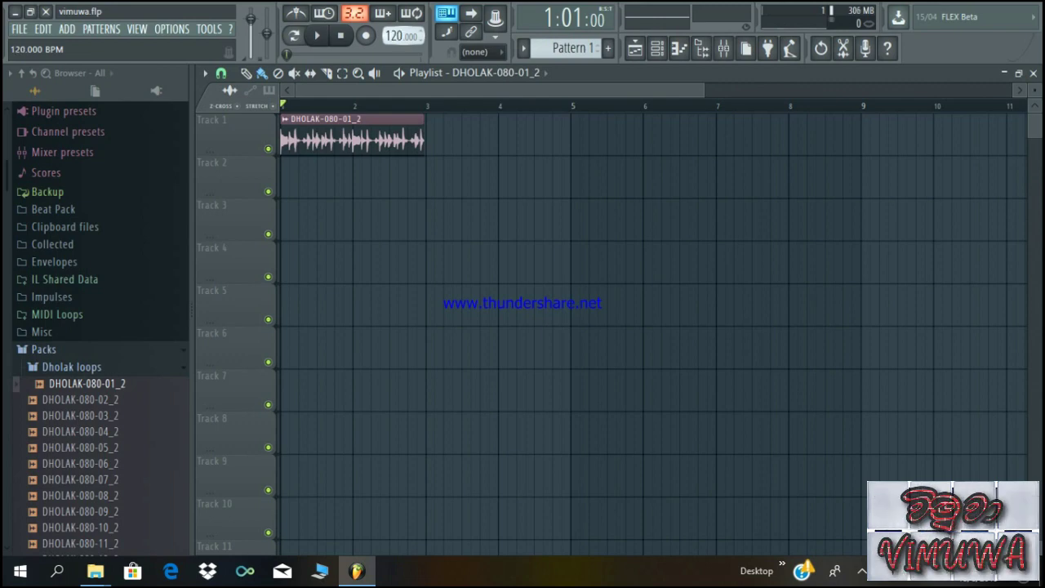
pyautogui.moveTo(395, 35); pyautogui.dragTo(395, 38)
pyautogui.click(552, 327)
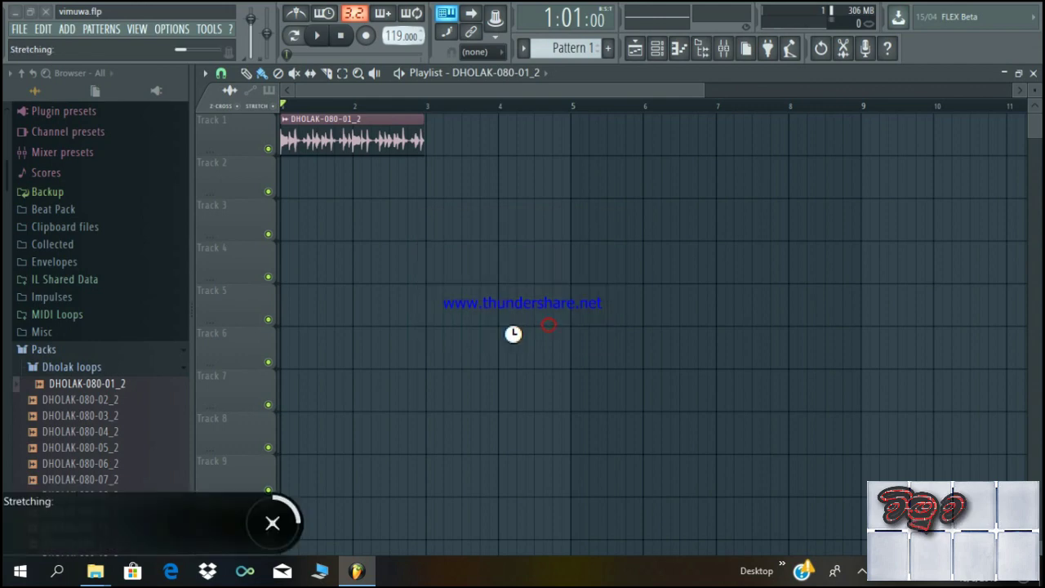
pyautogui.click(317, 39)
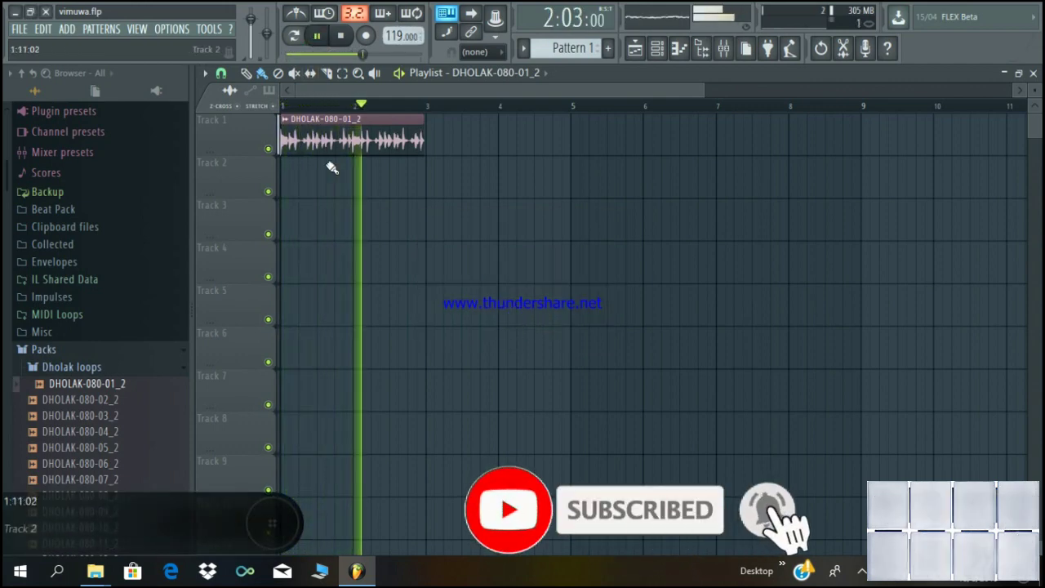
pyautogui.click(352, 42)
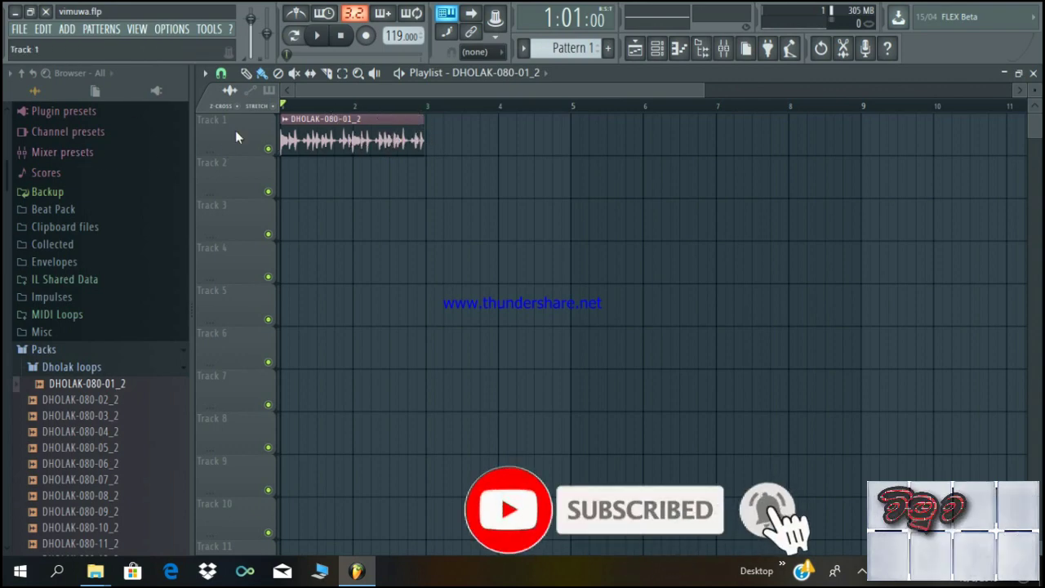
# Step: Start exporting the project as a Wave file and choose the Dholak 080 folder as the destination
pyautogui.click(20, 30)
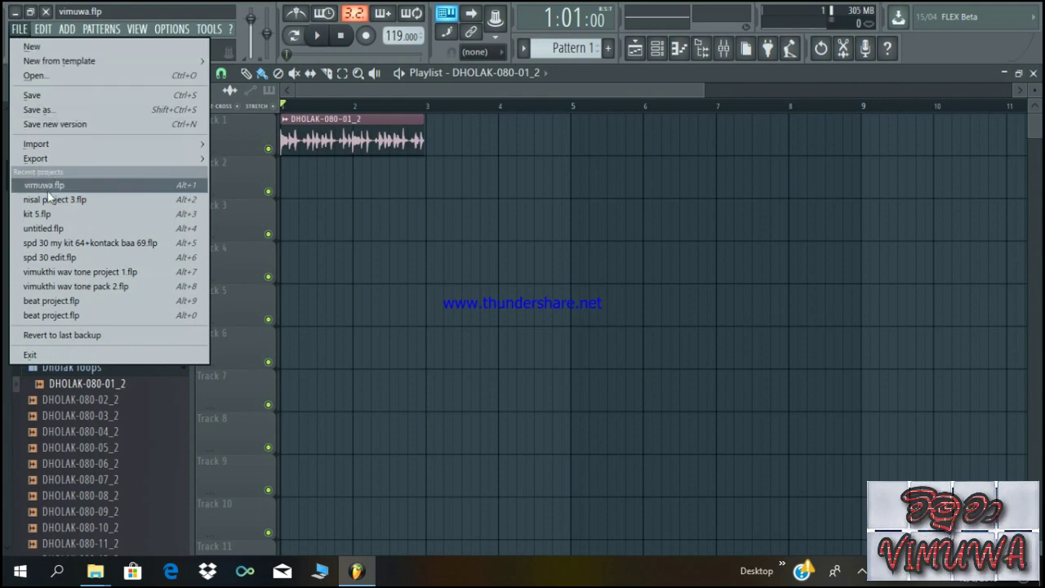
pyautogui.moveTo(100, 148)
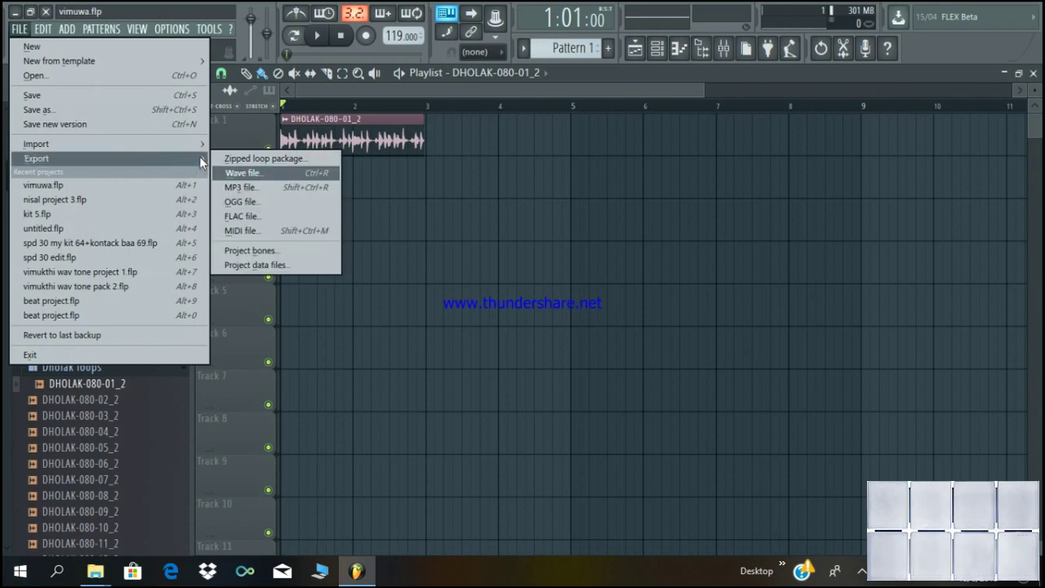
pyautogui.click(253, 174)
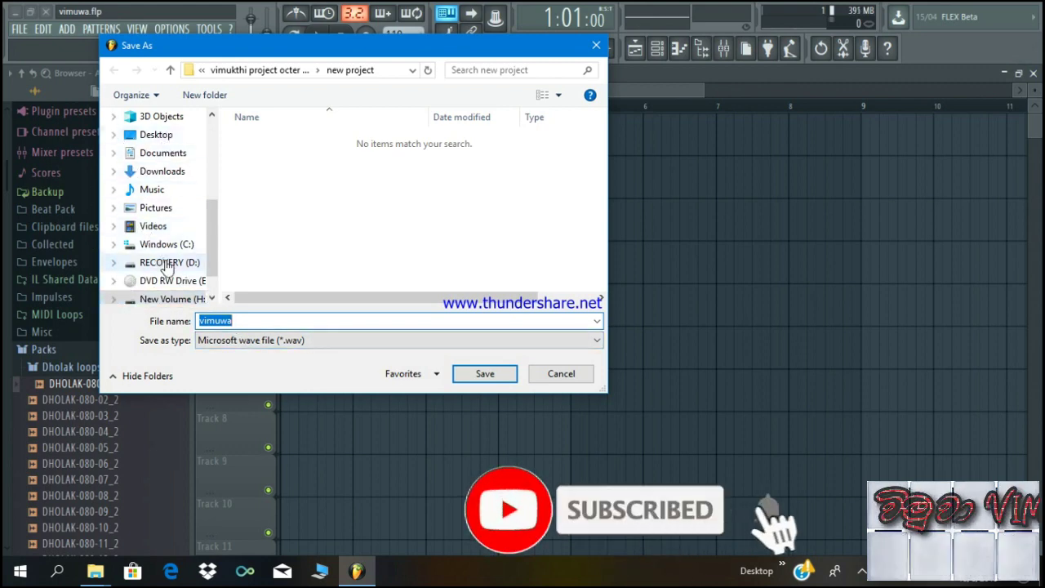
pyautogui.scroll(-2, 179, 282)
pyautogui.scroll(3, 177, 245)
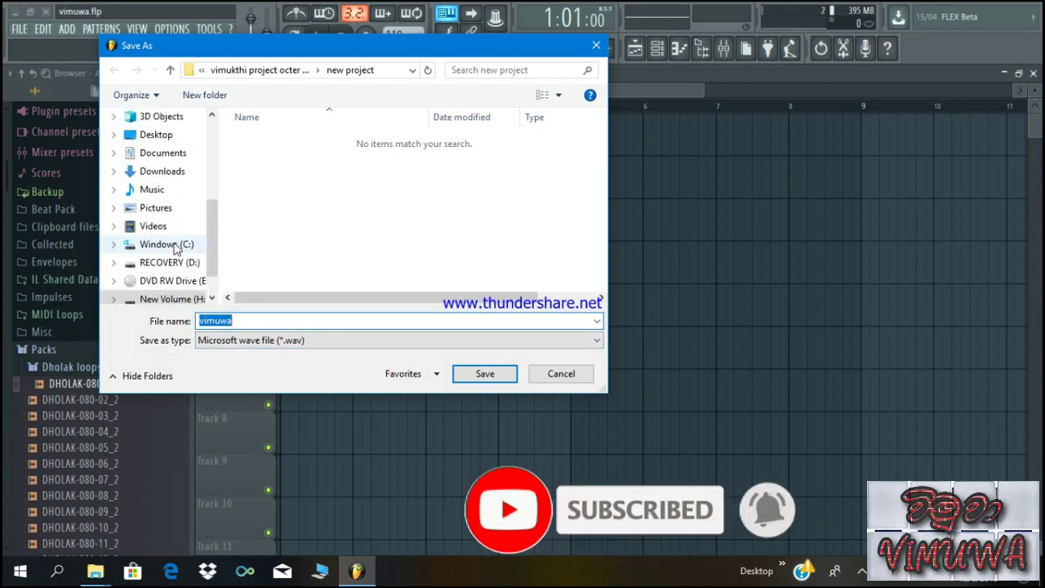
pyautogui.scroll(1, 176, 237)
pyautogui.click(163, 134)
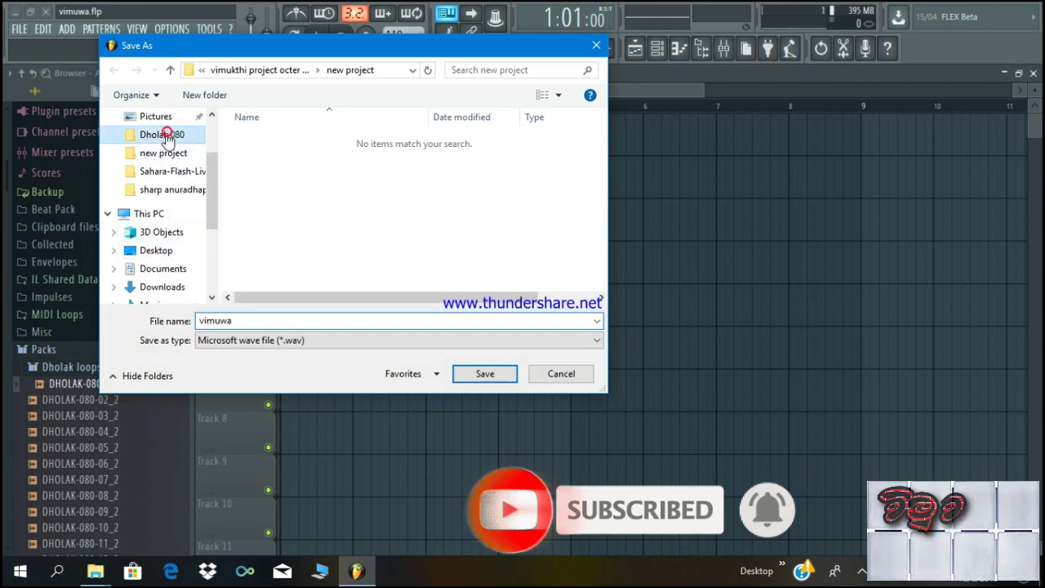
# Step: Check the existing loops in the folder and save the export there under the file name vimuwa
pyautogui.scroll(-1, 377, 203)
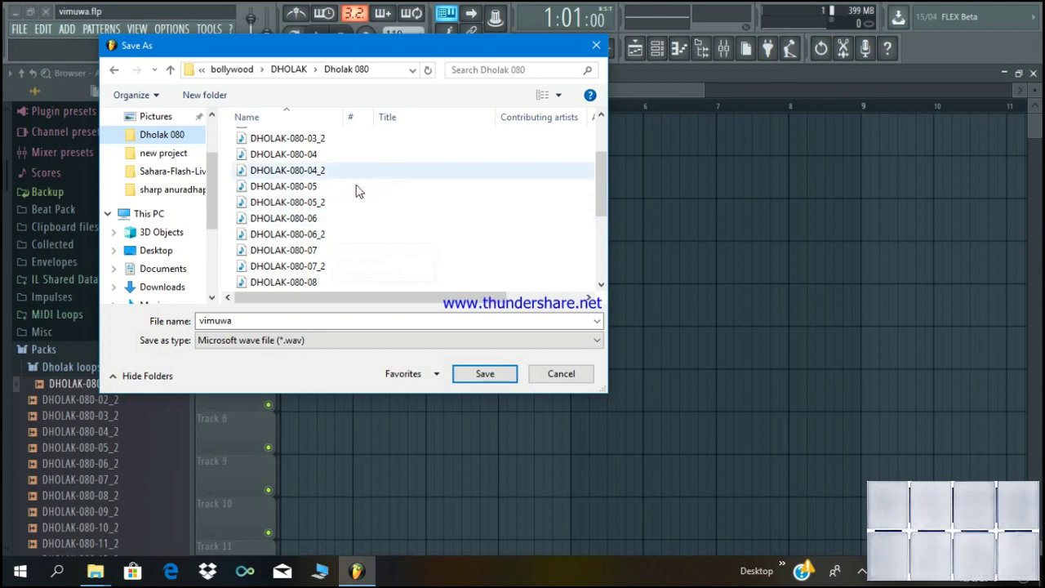
pyautogui.scroll(-3, 324, 255)
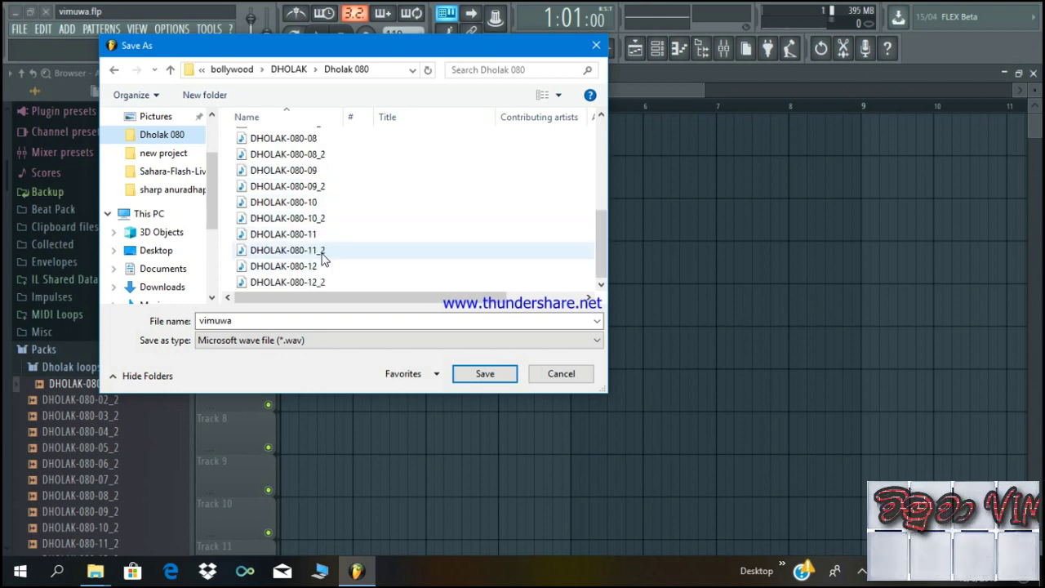
pyautogui.doubleClick(250, 322)
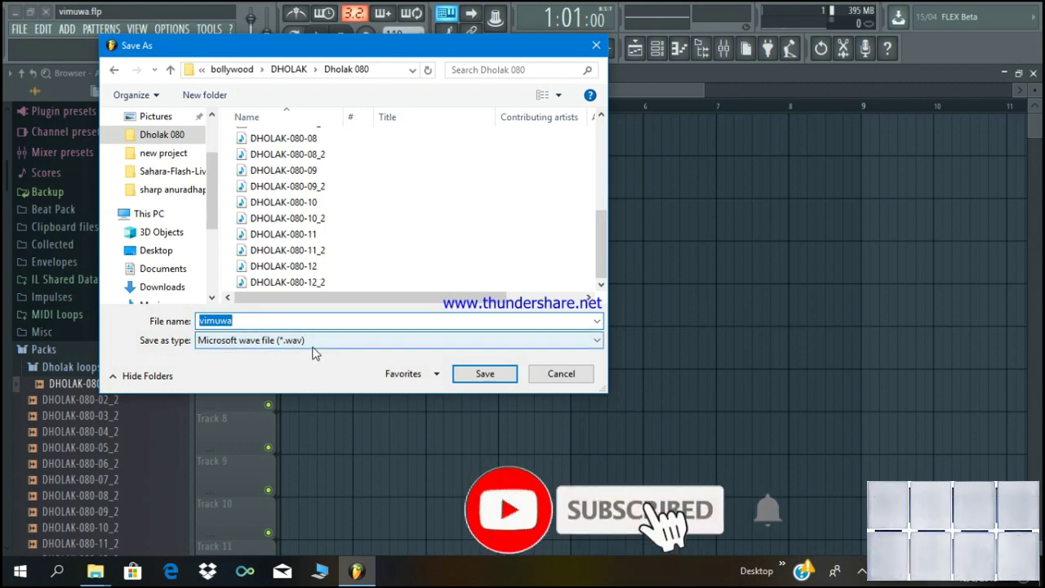
pyautogui.click(286, 329)
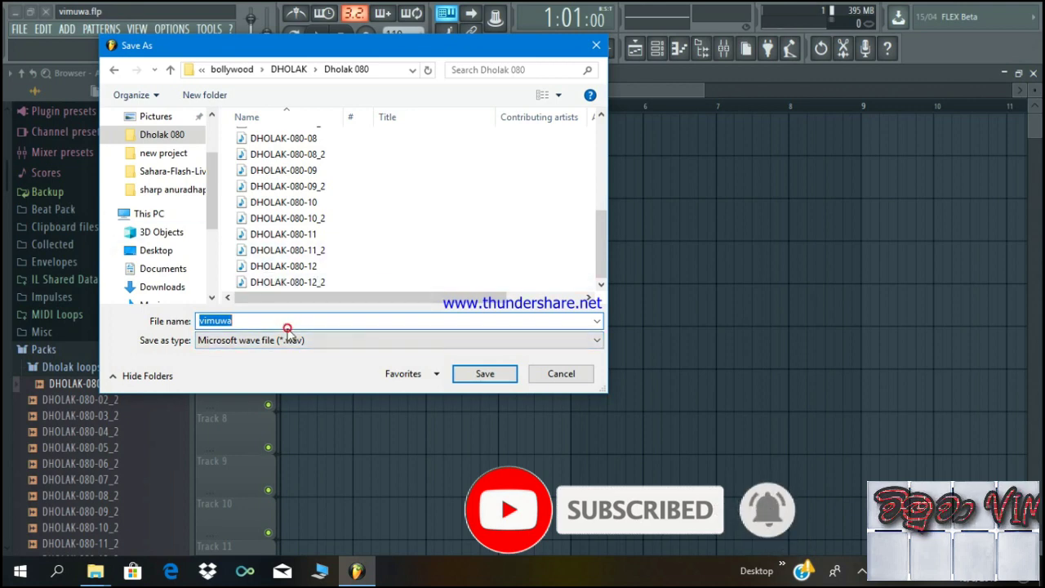
pyautogui.click(288, 321)
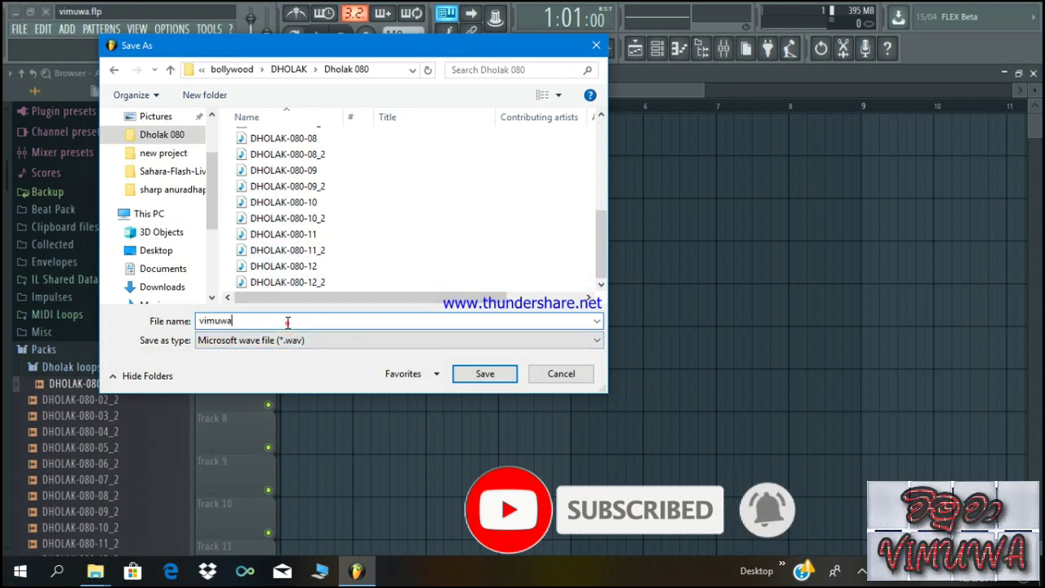
pyautogui.click(498, 376)
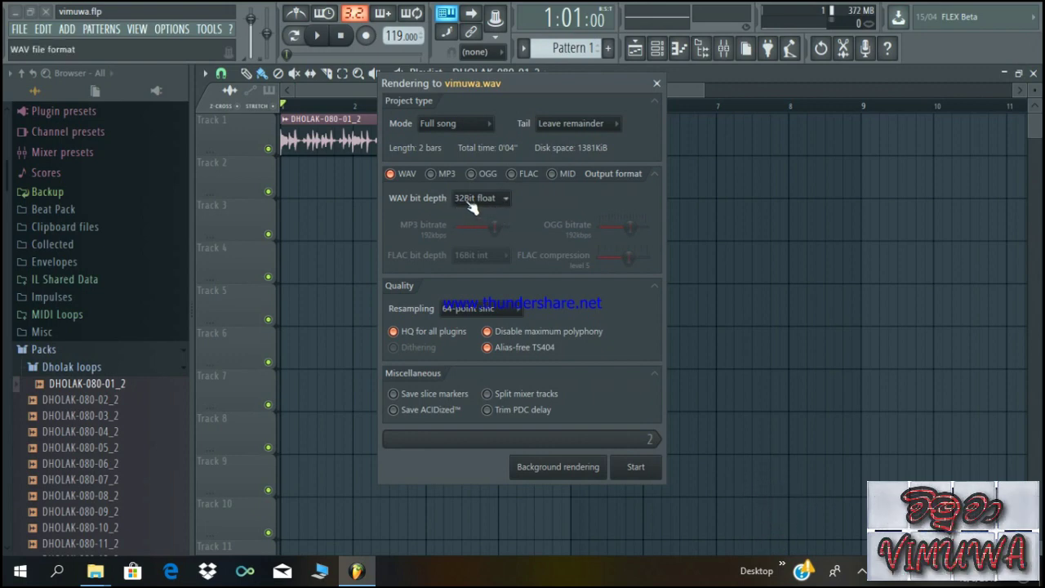
# Step: Set the WAV bit depth to 16Bit int and render vimuwa.wav
pyautogui.click(505, 199)
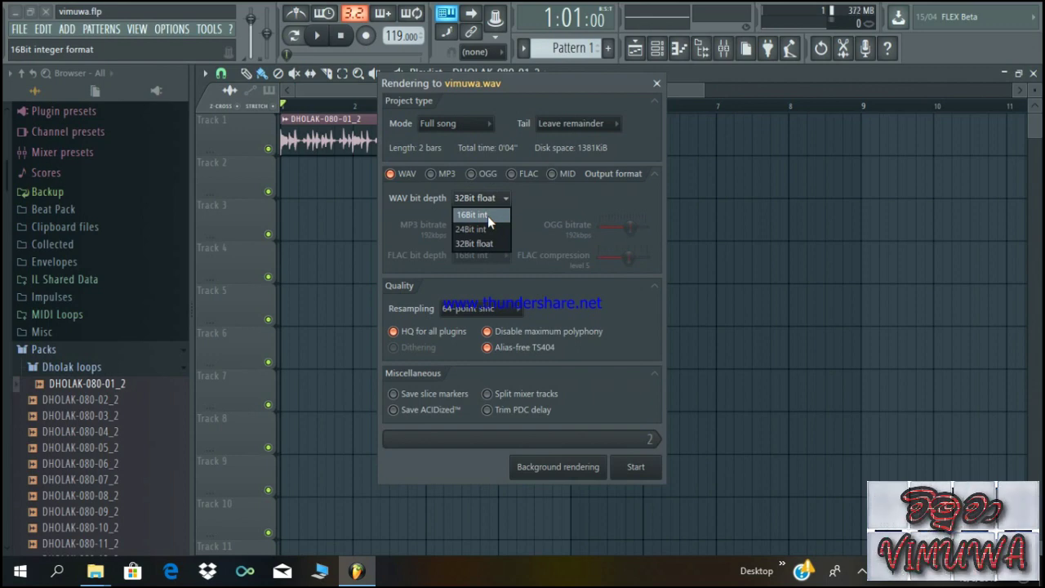
pyautogui.click(488, 215)
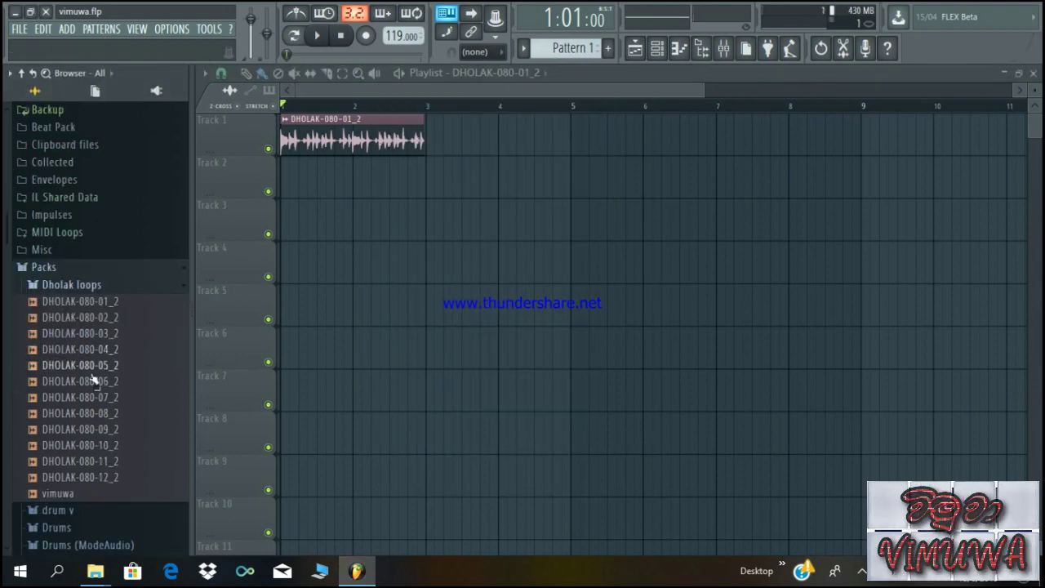
# Step: Find the exported vimuwa loop in the Dholak loops pack and play the Playlist clip
pyautogui.scroll(-2, 85, 485)
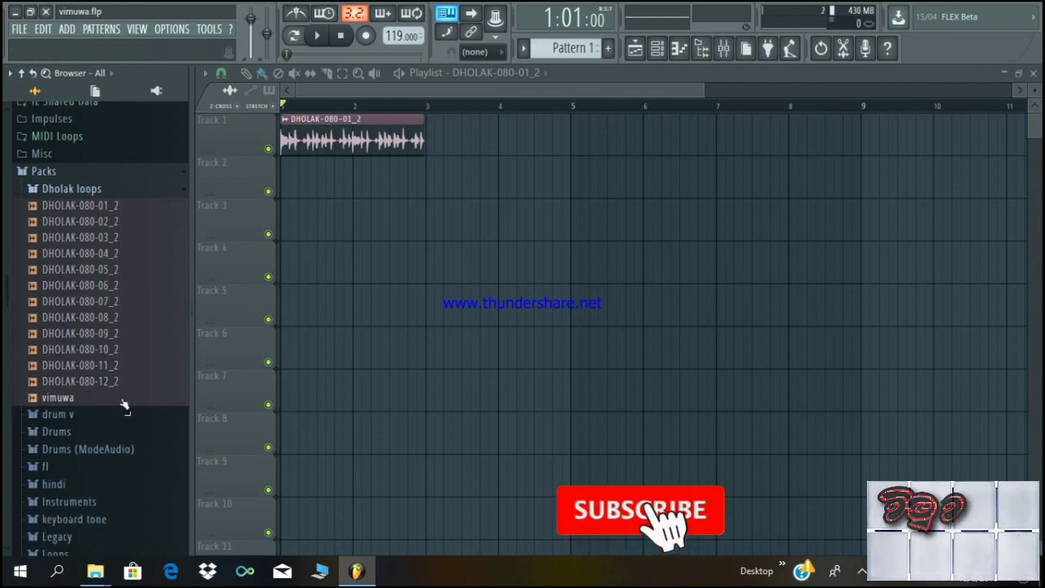
pyautogui.click(317, 35)
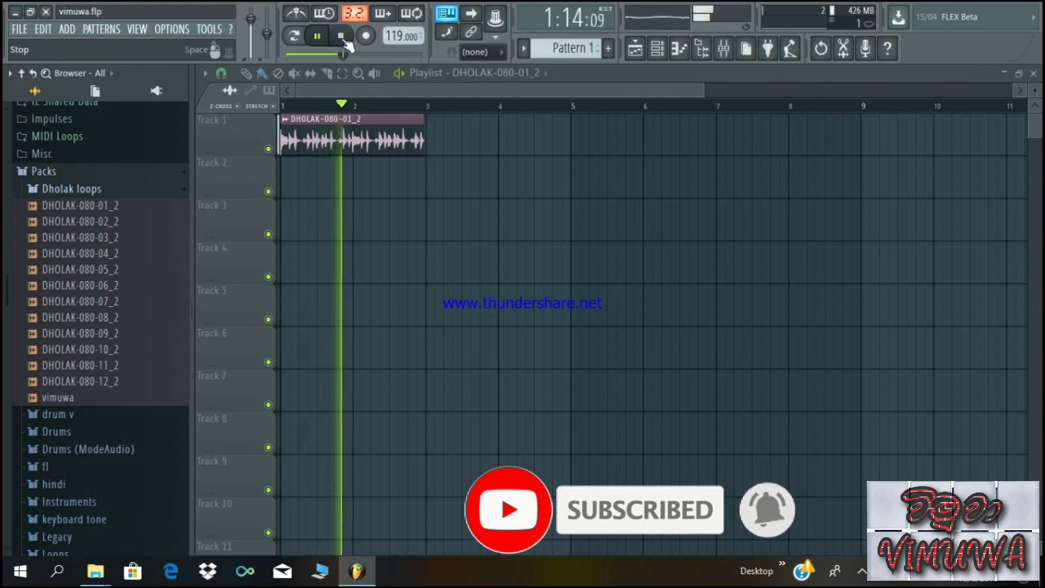